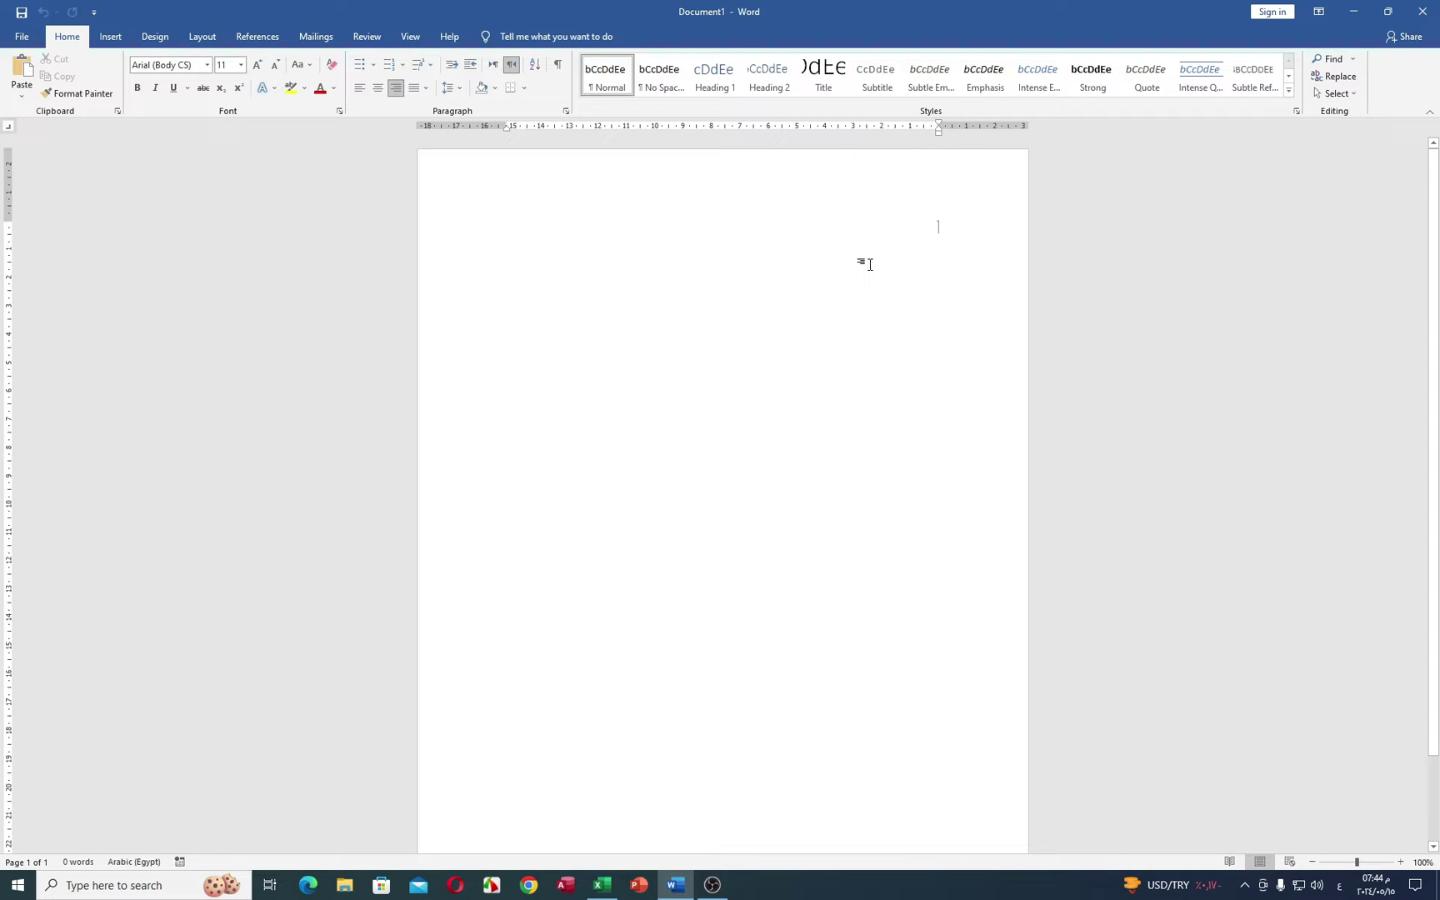
Step: Close Word and search Windows for 're' so Registry Editor shows as the best match
{"action": "left_click", "coordinate": [1423, 13]}
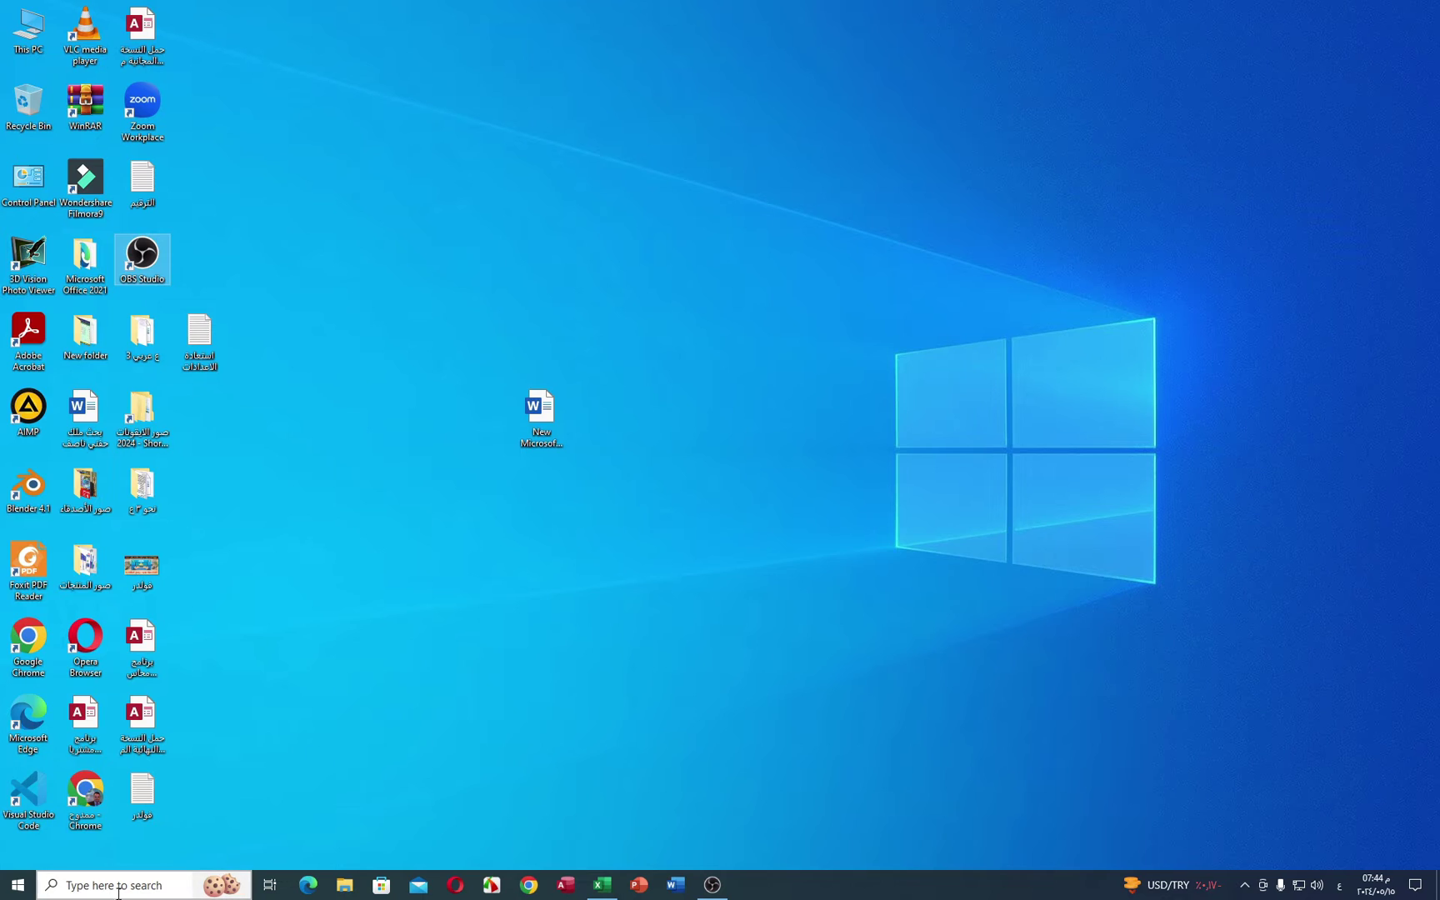
{"action": "left_click", "coordinate": [114, 887]}
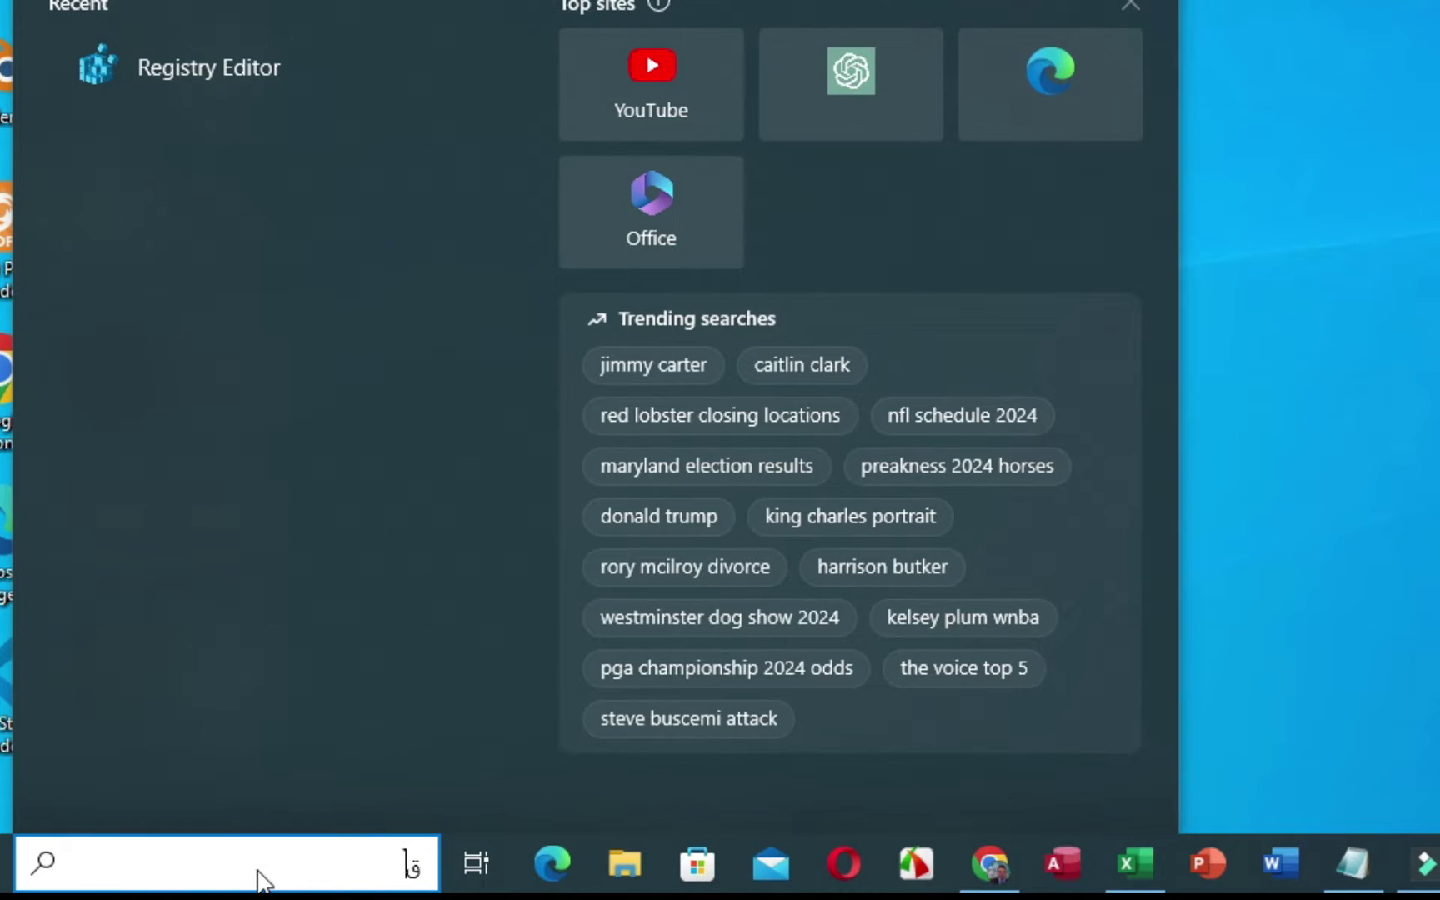
{"action": "type", "text": "قث"}
{"action": "key", "text": "BackSpace"}
{"action": "key", "text": "BackSpace"}
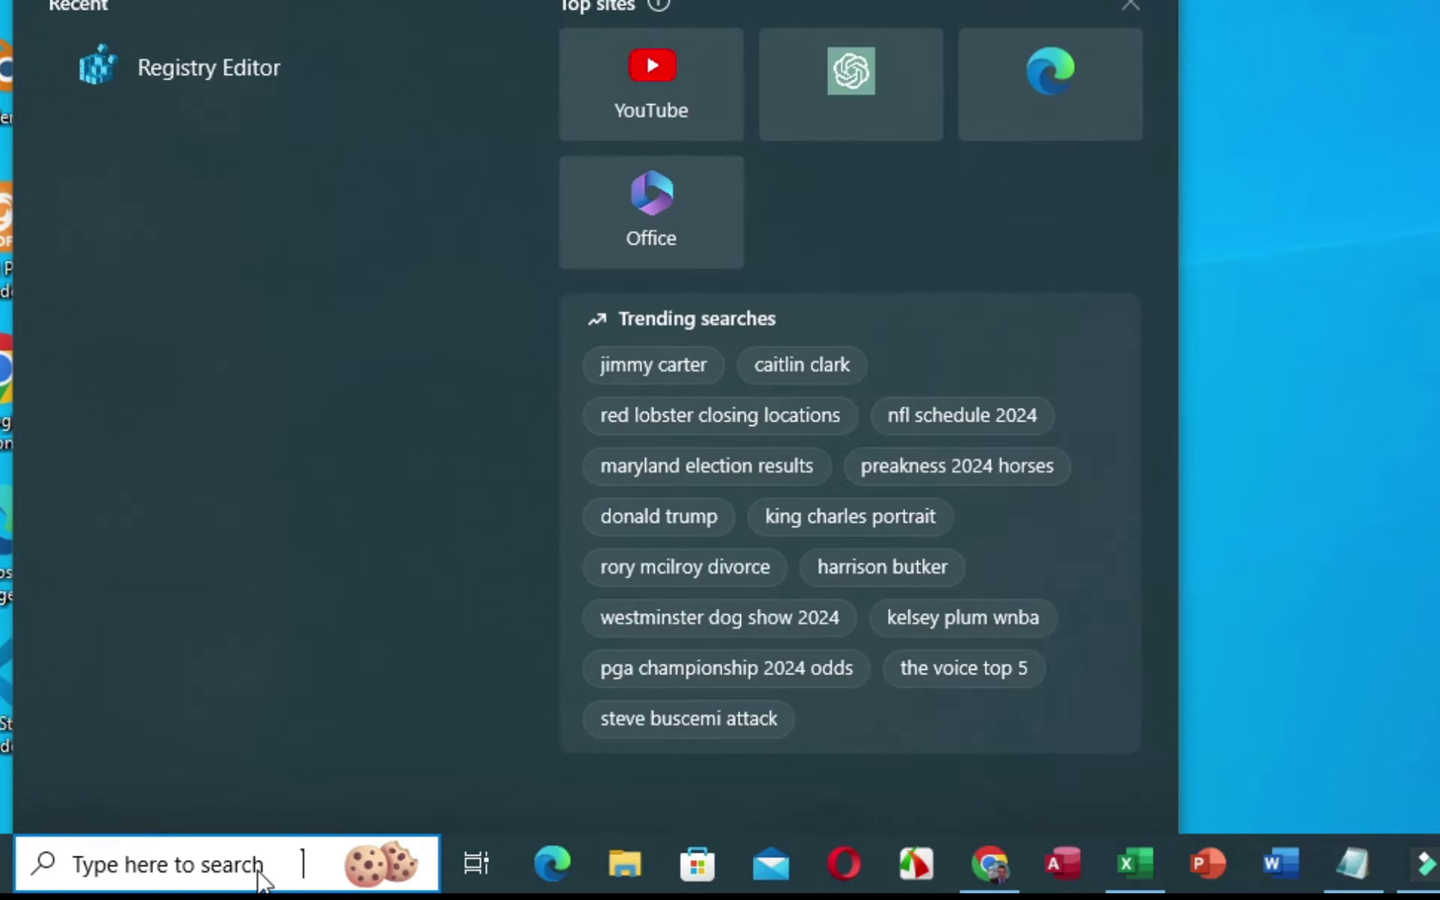
{"action": "type", "text": "re"}
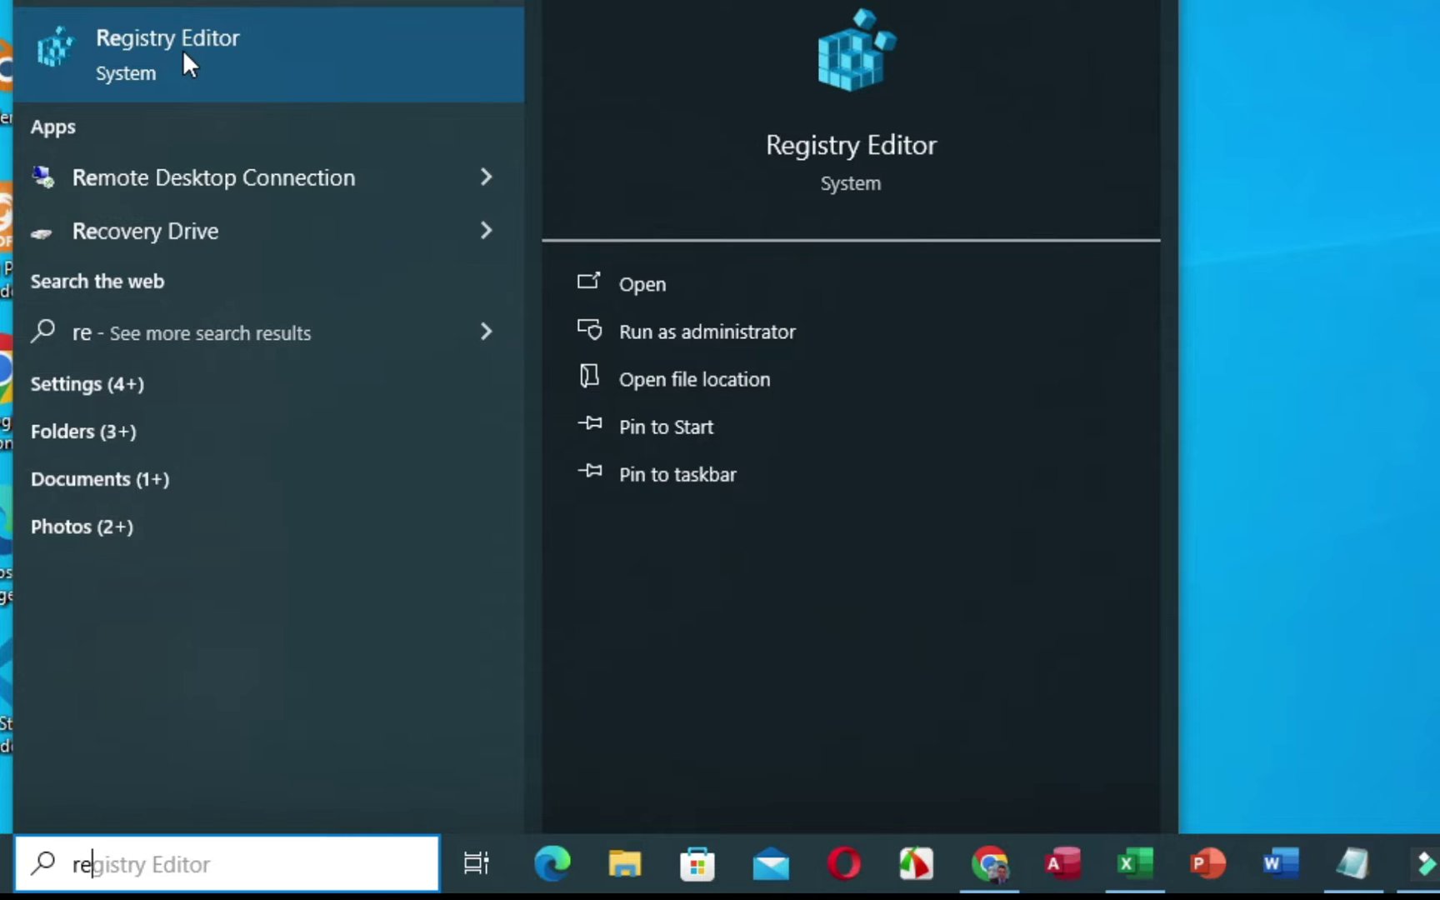
Step: Launch Registry Editor and expand HKEY_CURRENT_USER
{"action": "left_click", "coordinate": [195, 52]}
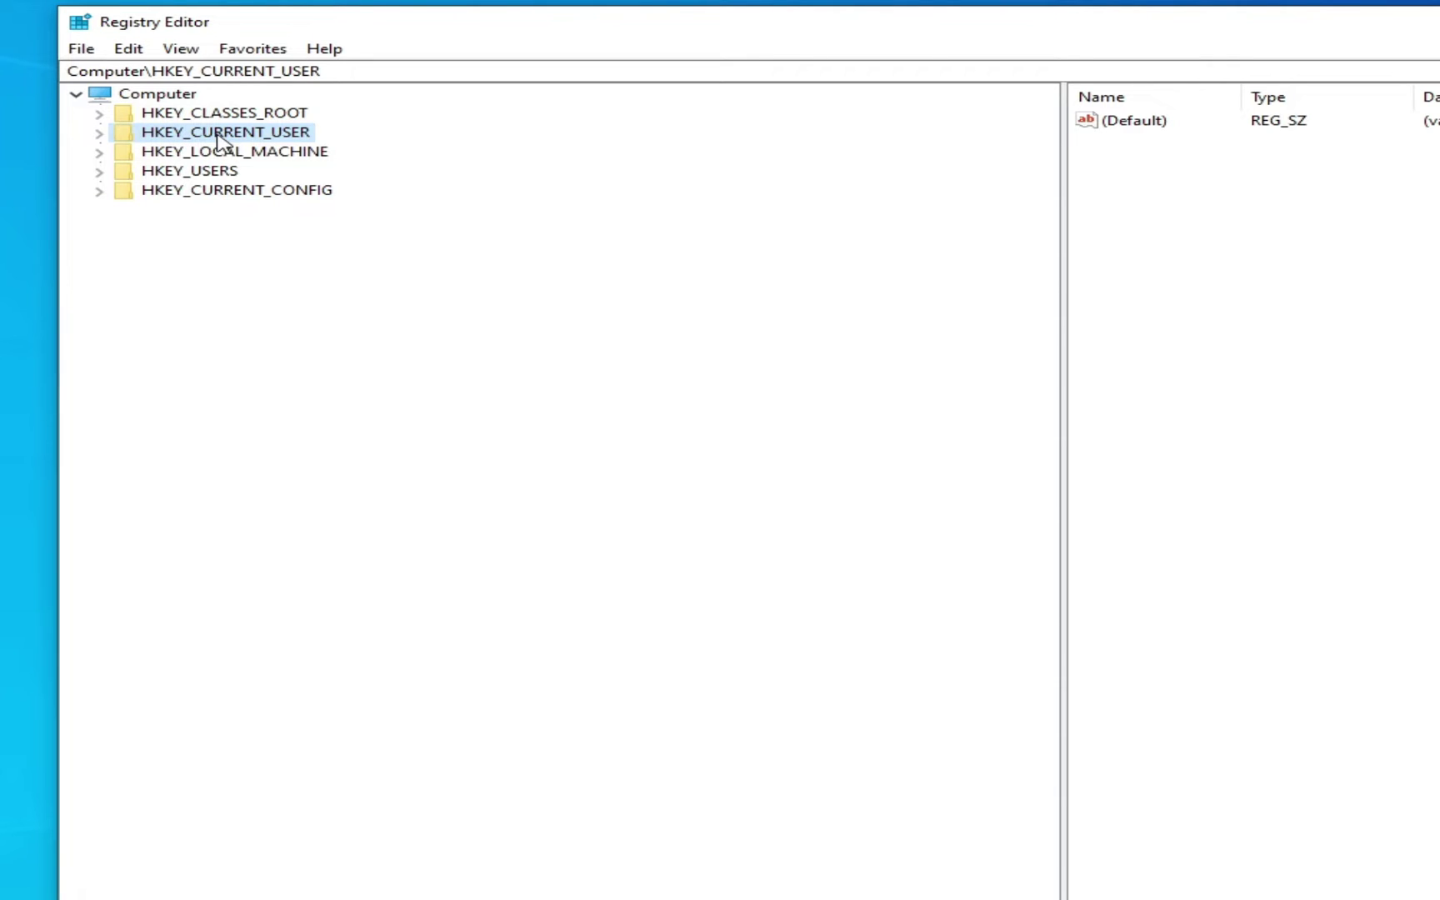
{"action": "left_click", "coordinate": [100, 133]}
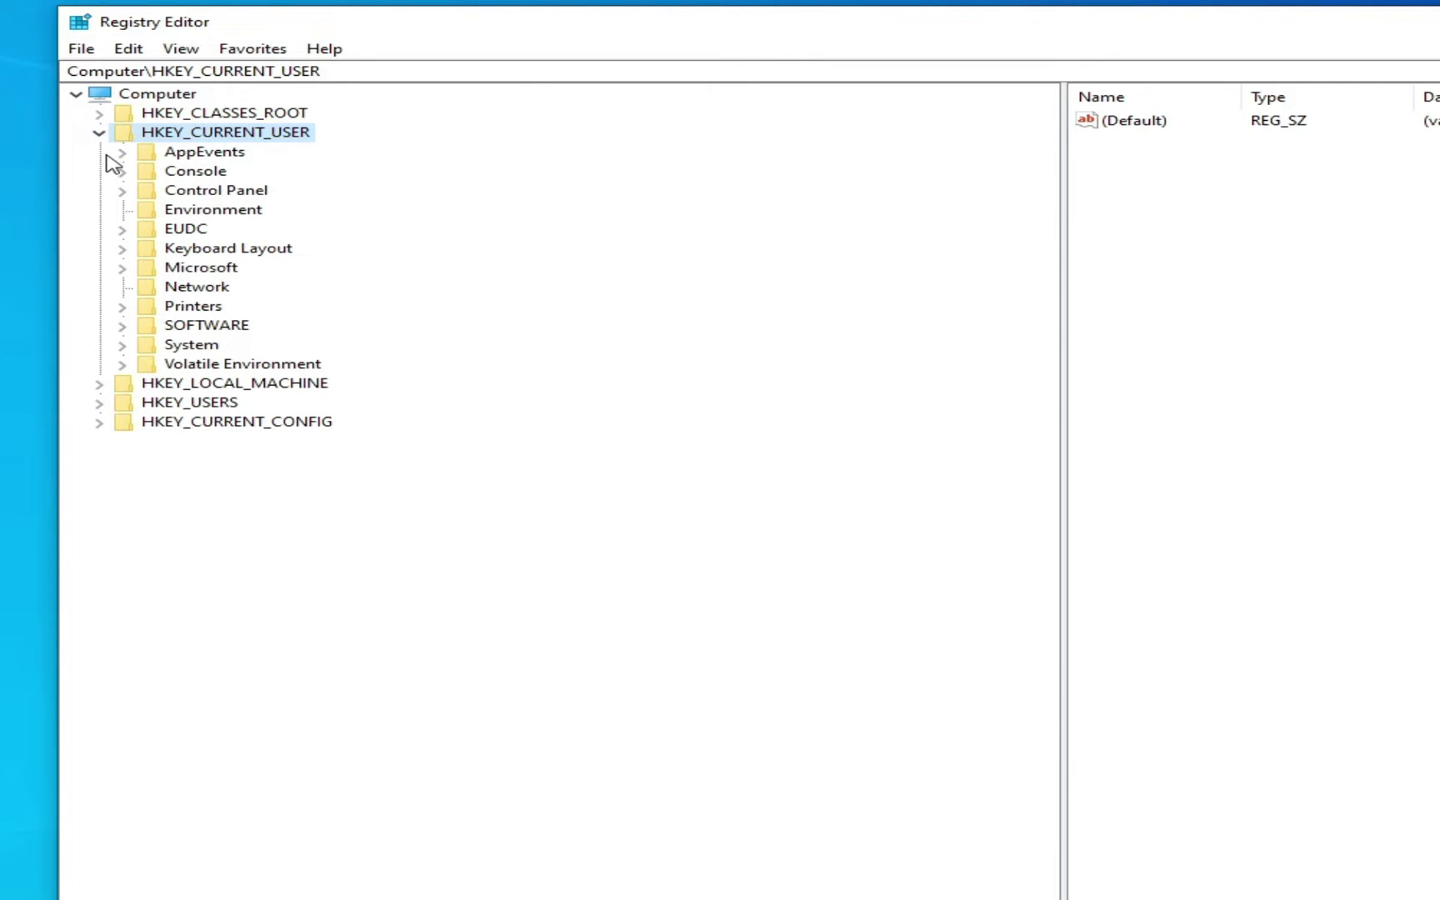
{"action": "left_click", "coordinate": [100, 134]}
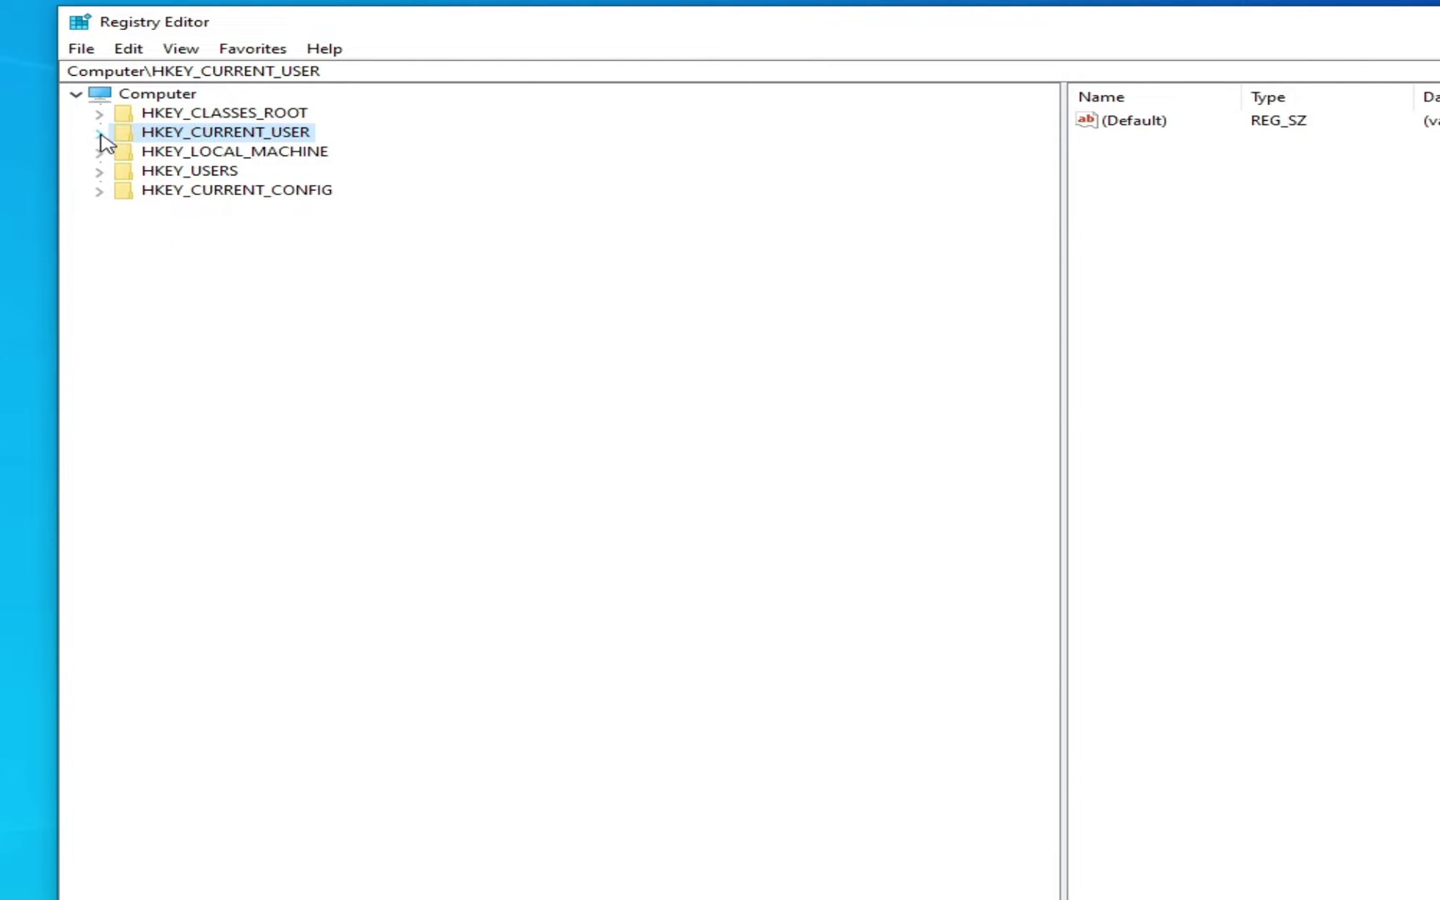
{"action": "left_click", "coordinate": [100, 134]}
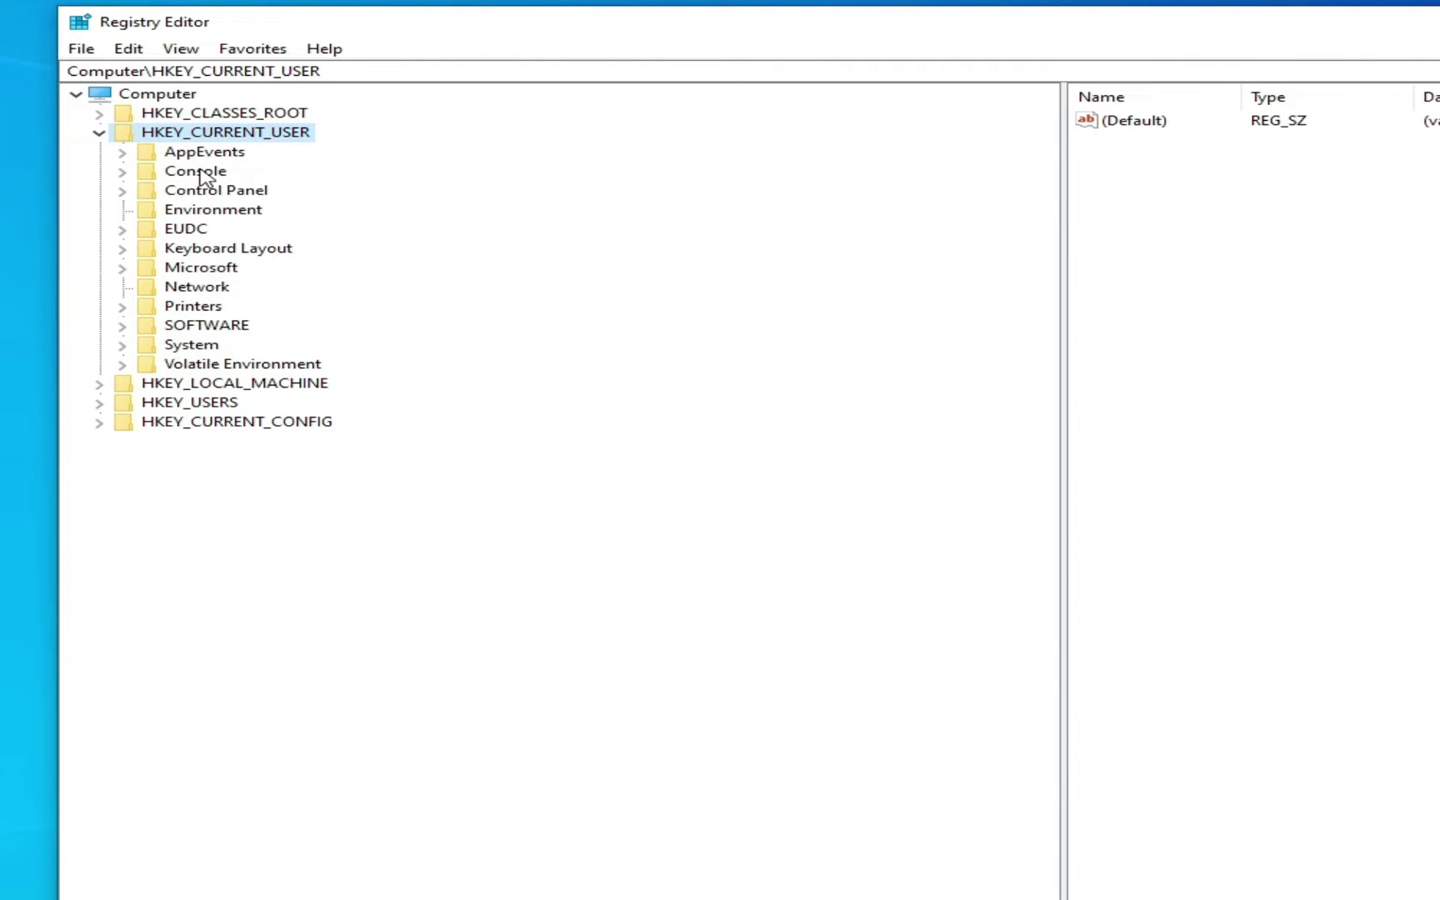
Step: Expand SOFTWARE and select its Microsoft subkey
{"action": "left_click", "coordinate": [209, 270]}
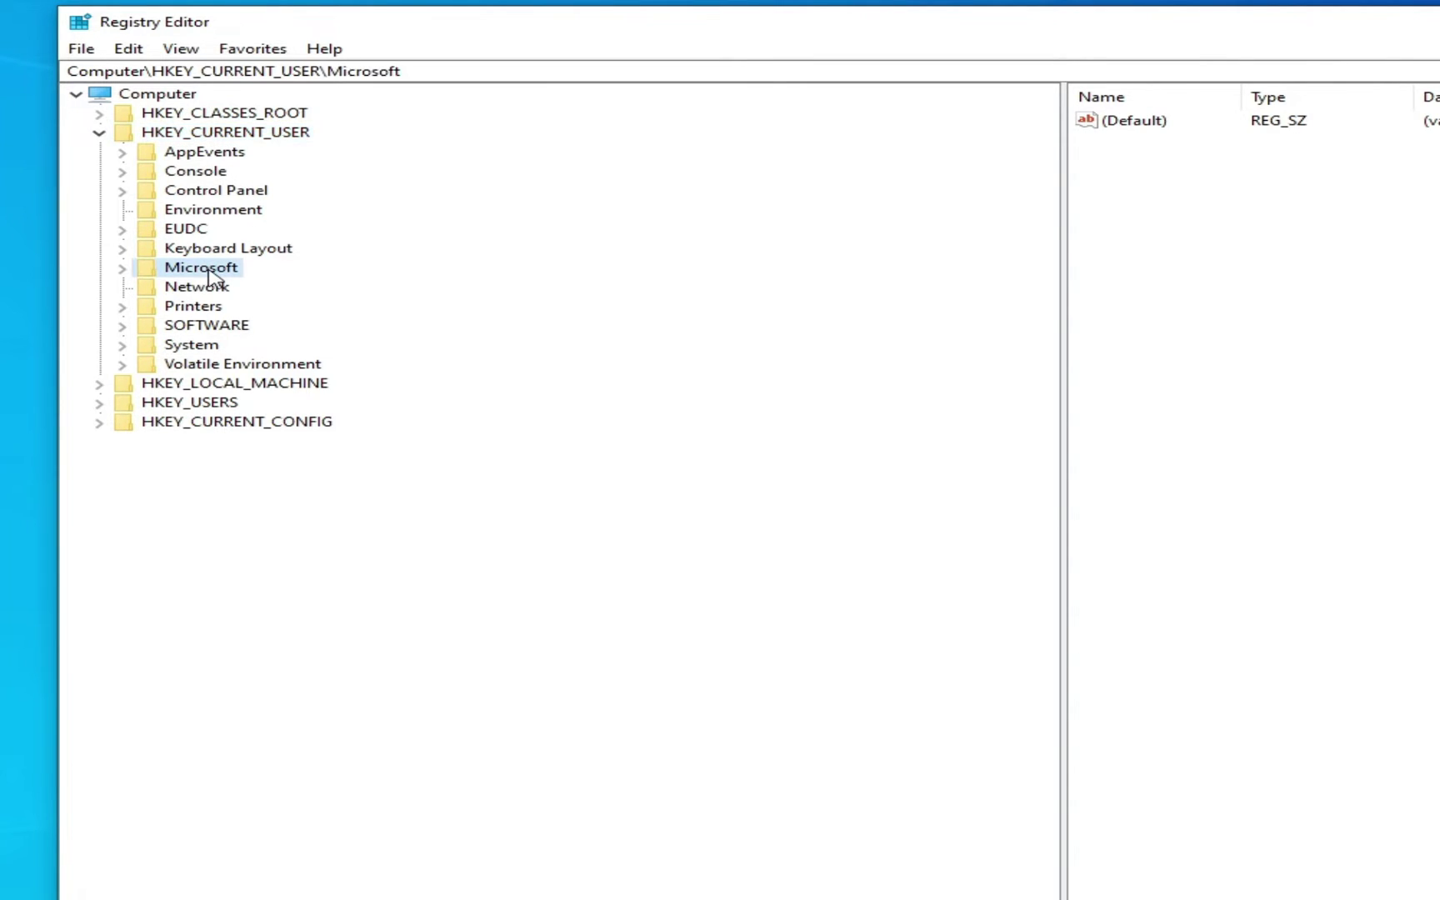
{"action": "left_click", "coordinate": [161, 327]}
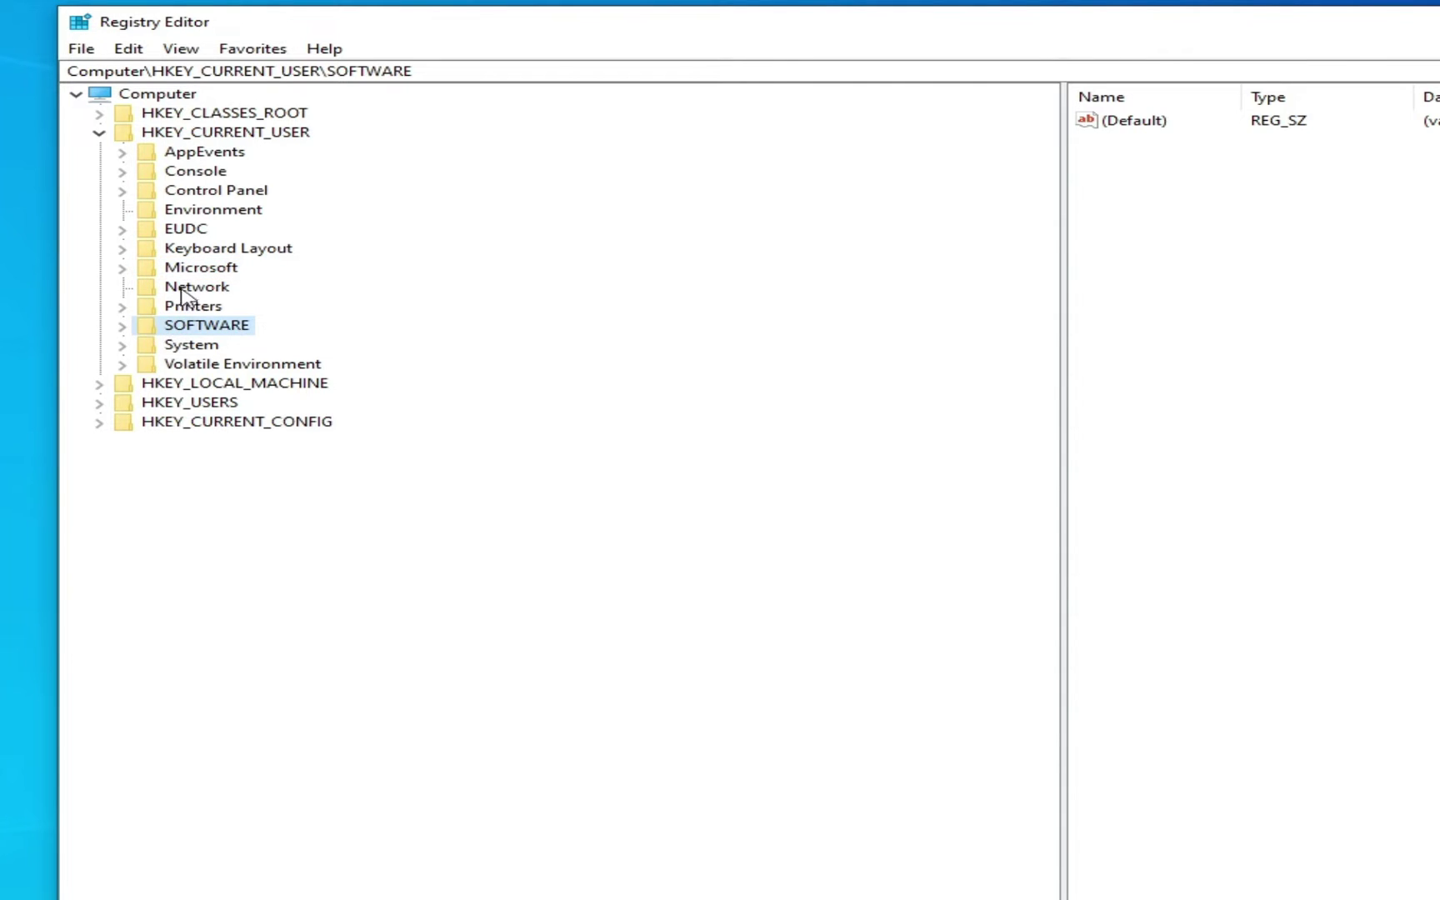
{"action": "left_click", "coordinate": [208, 270]}
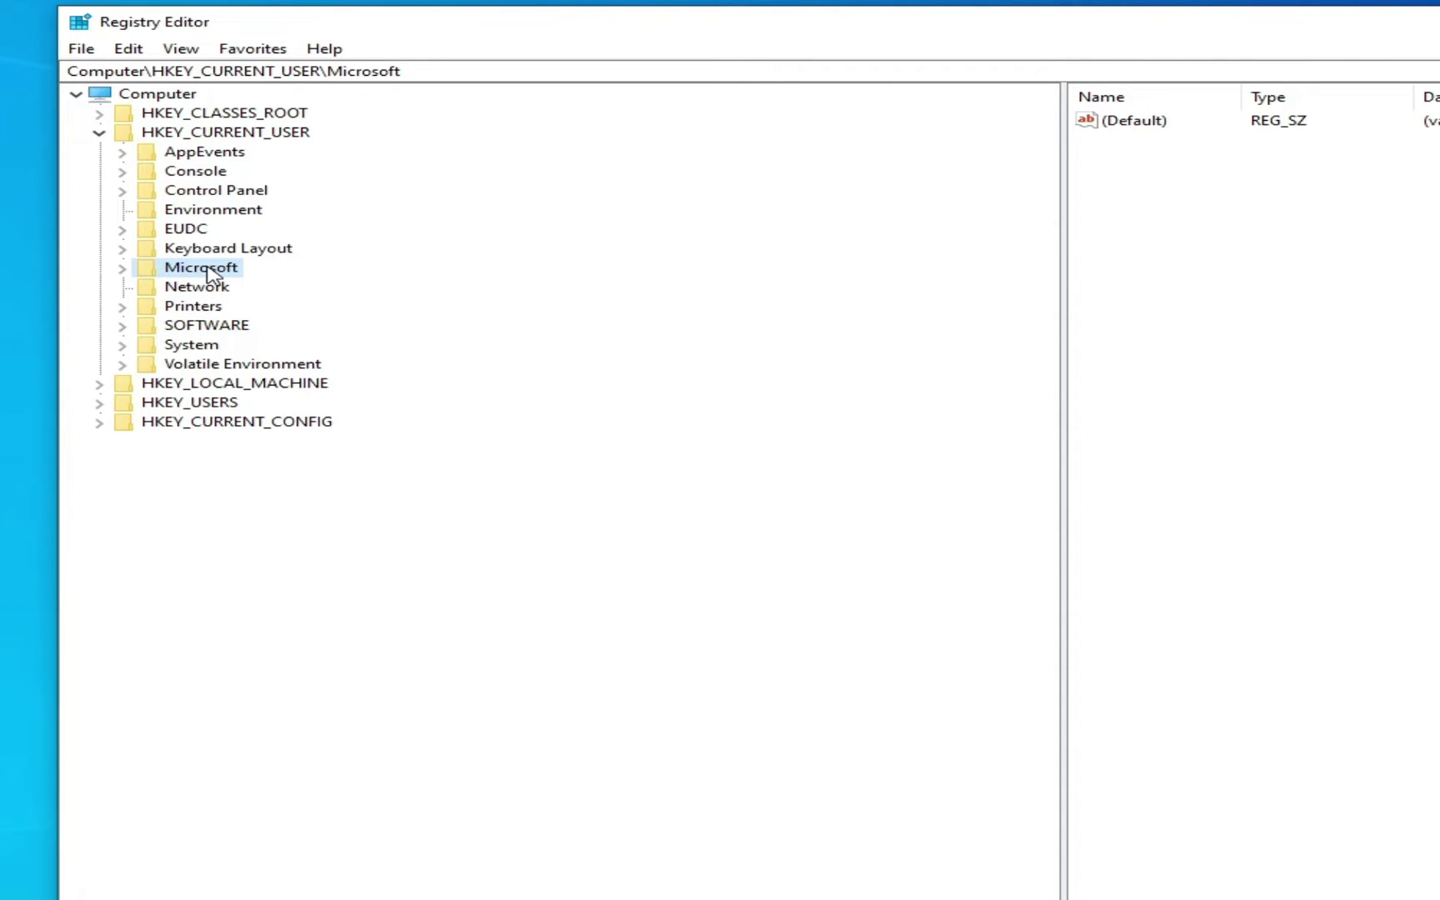
{"action": "left_click", "coordinate": [121, 325]}
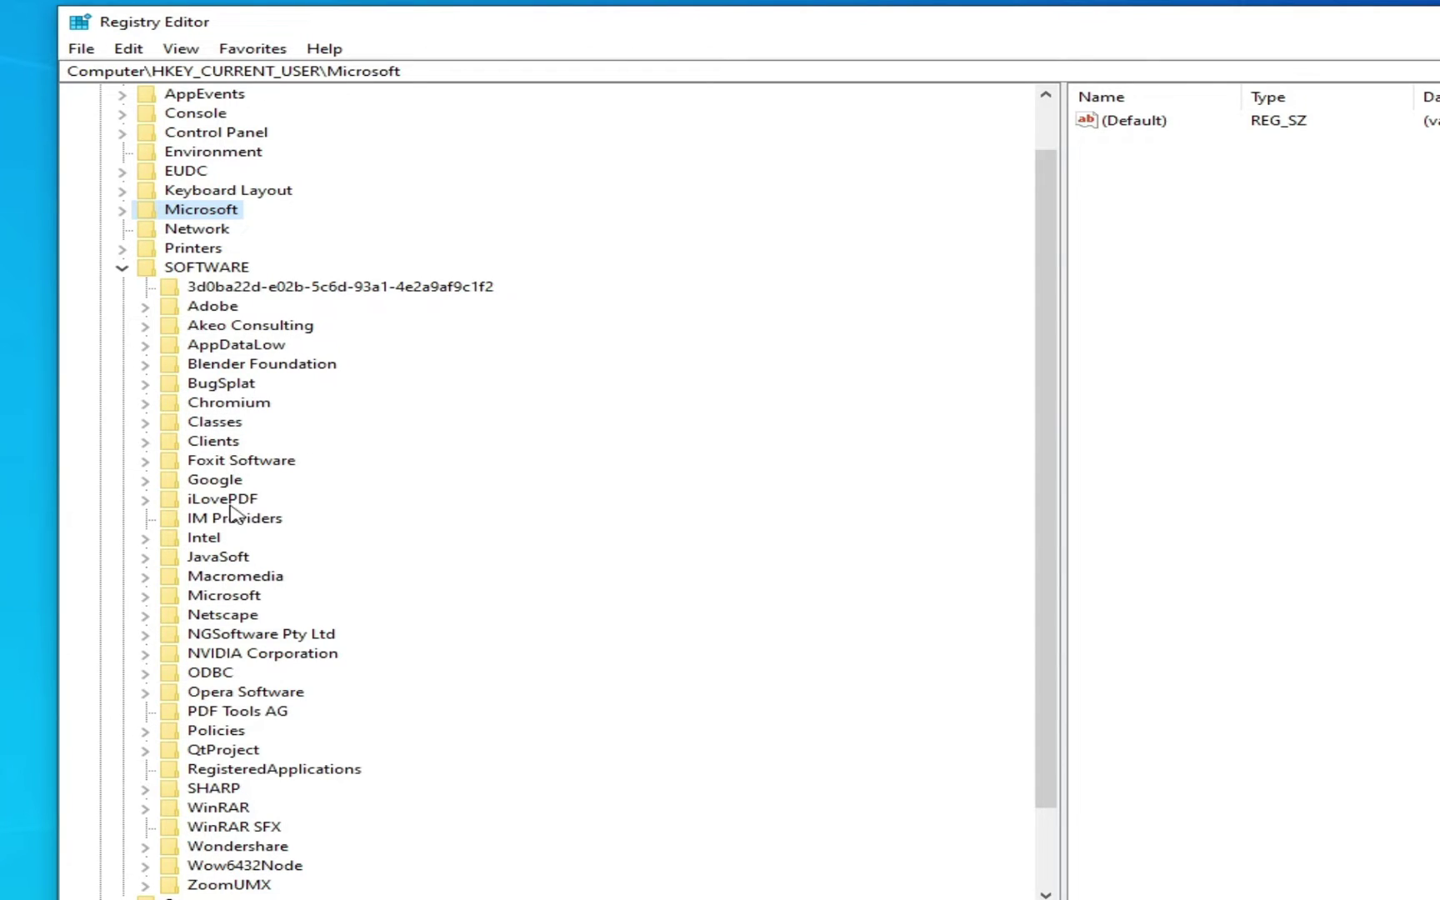
{"action": "scroll", "coordinate": [264, 681], "scroll_direction": "down", "scroll_amount": 1}
{"action": "scroll", "coordinate": [299, 695], "scroll_direction": "down", "scroll_amount": 1}
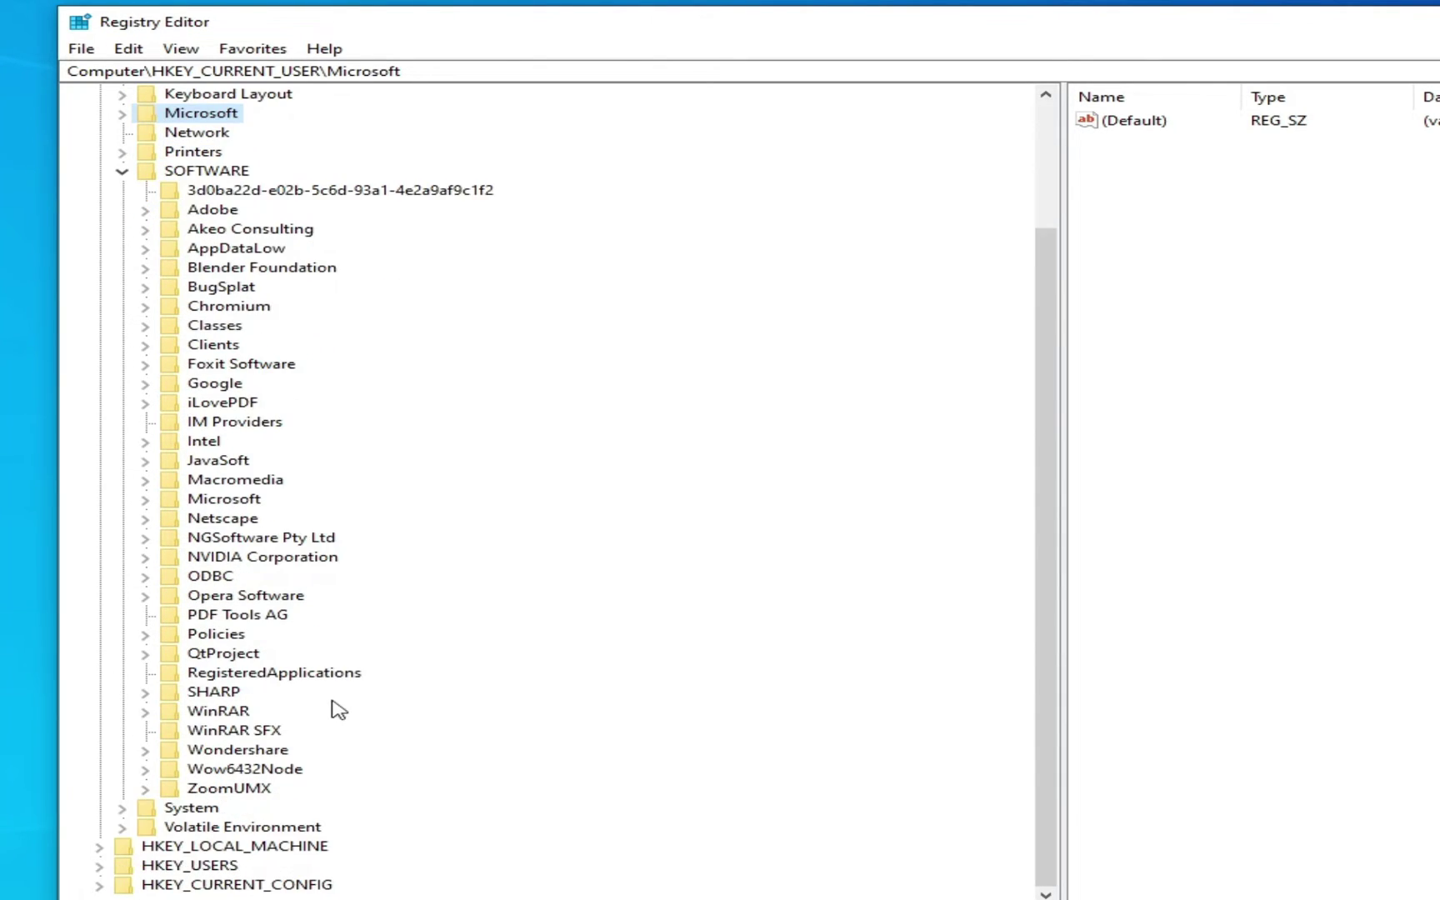
{"action": "left_click", "coordinate": [240, 501]}
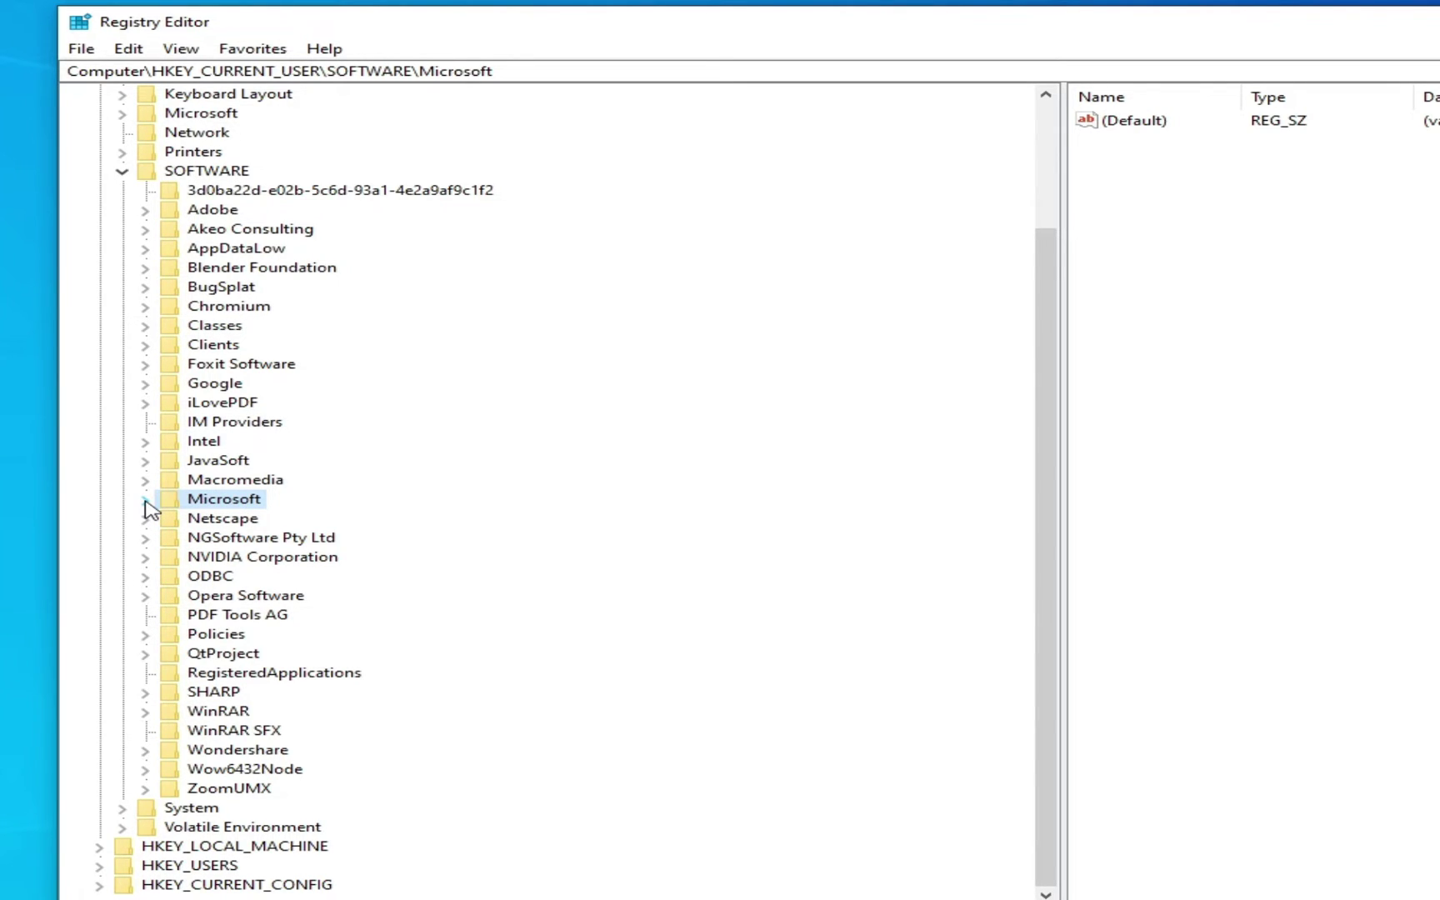
Step: Expand Microsoft, then expand Office and select its 16.0 subkey
{"action": "left_click", "coordinate": [145, 500]}
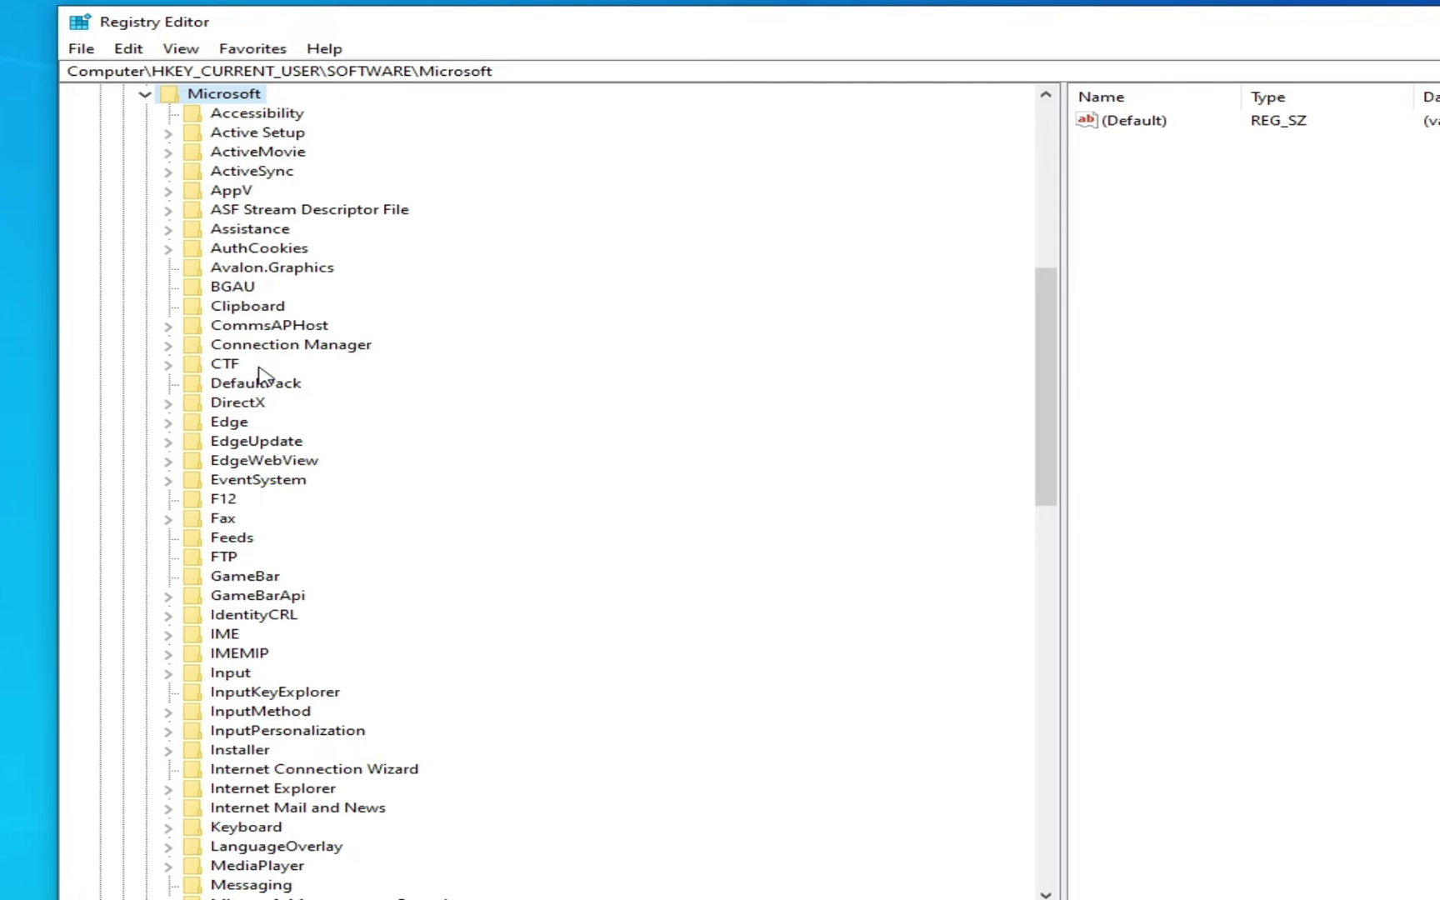
{"action": "scroll", "coordinate": [329, 521], "scroll_direction": "down", "scroll_amount": 1}
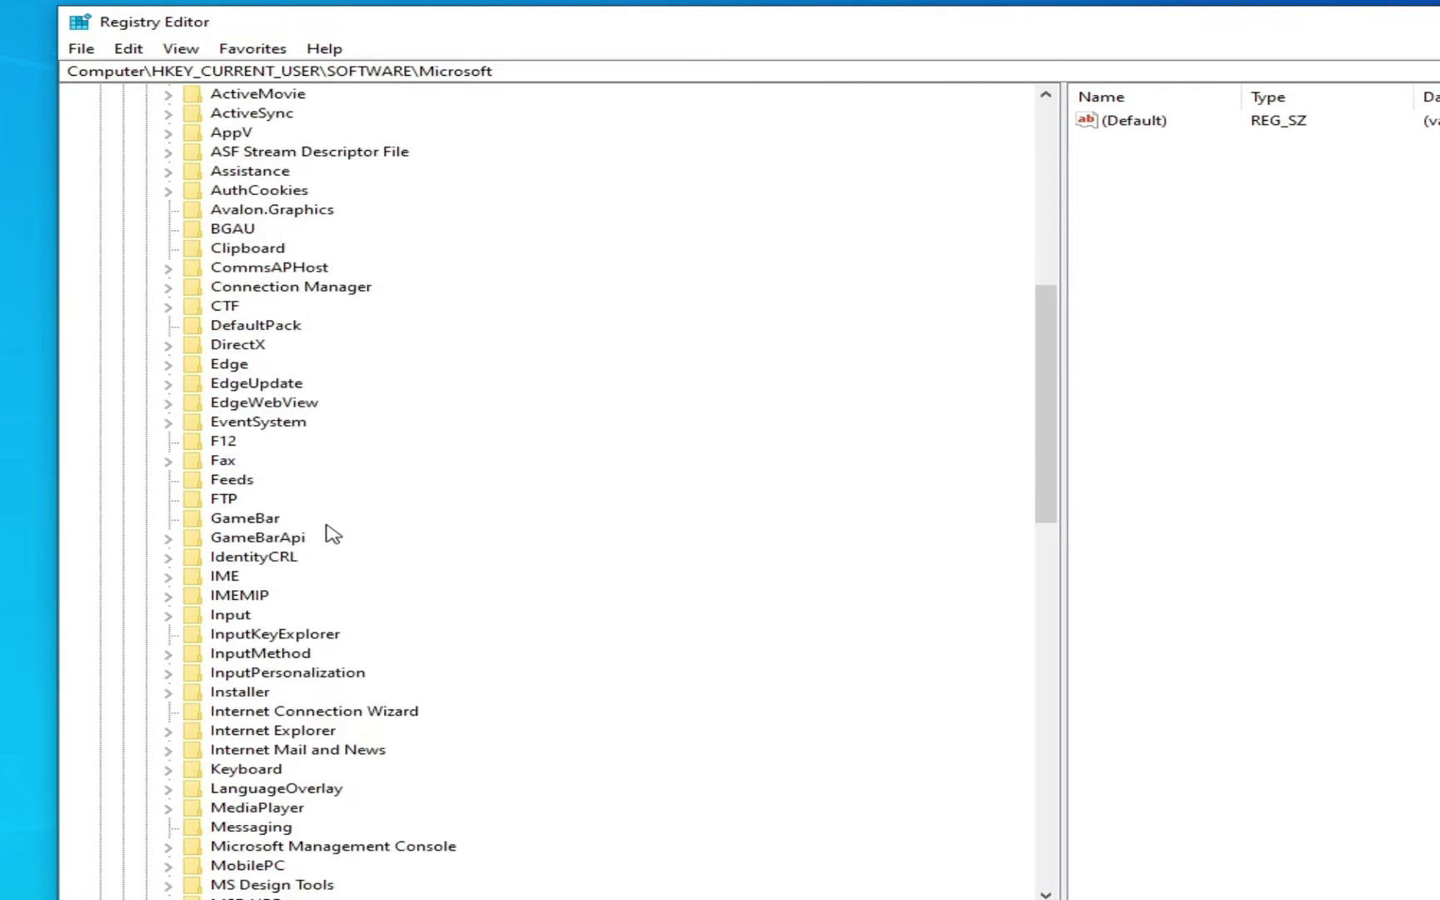
{"action": "scroll", "coordinate": [330, 533], "scroll_direction": "down", "scroll_amount": 2}
{"action": "scroll", "coordinate": [325, 608], "scroll_direction": "down", "scroll_amount": 3}
{"action": "scroll", "coordinate": [337, 624], "scroll_direction": "down", "scroll_amount": 3}
{"action": "scroll", "coordinate": [344, 654], "scroll_direction": "down", "scroll_amount": 2}
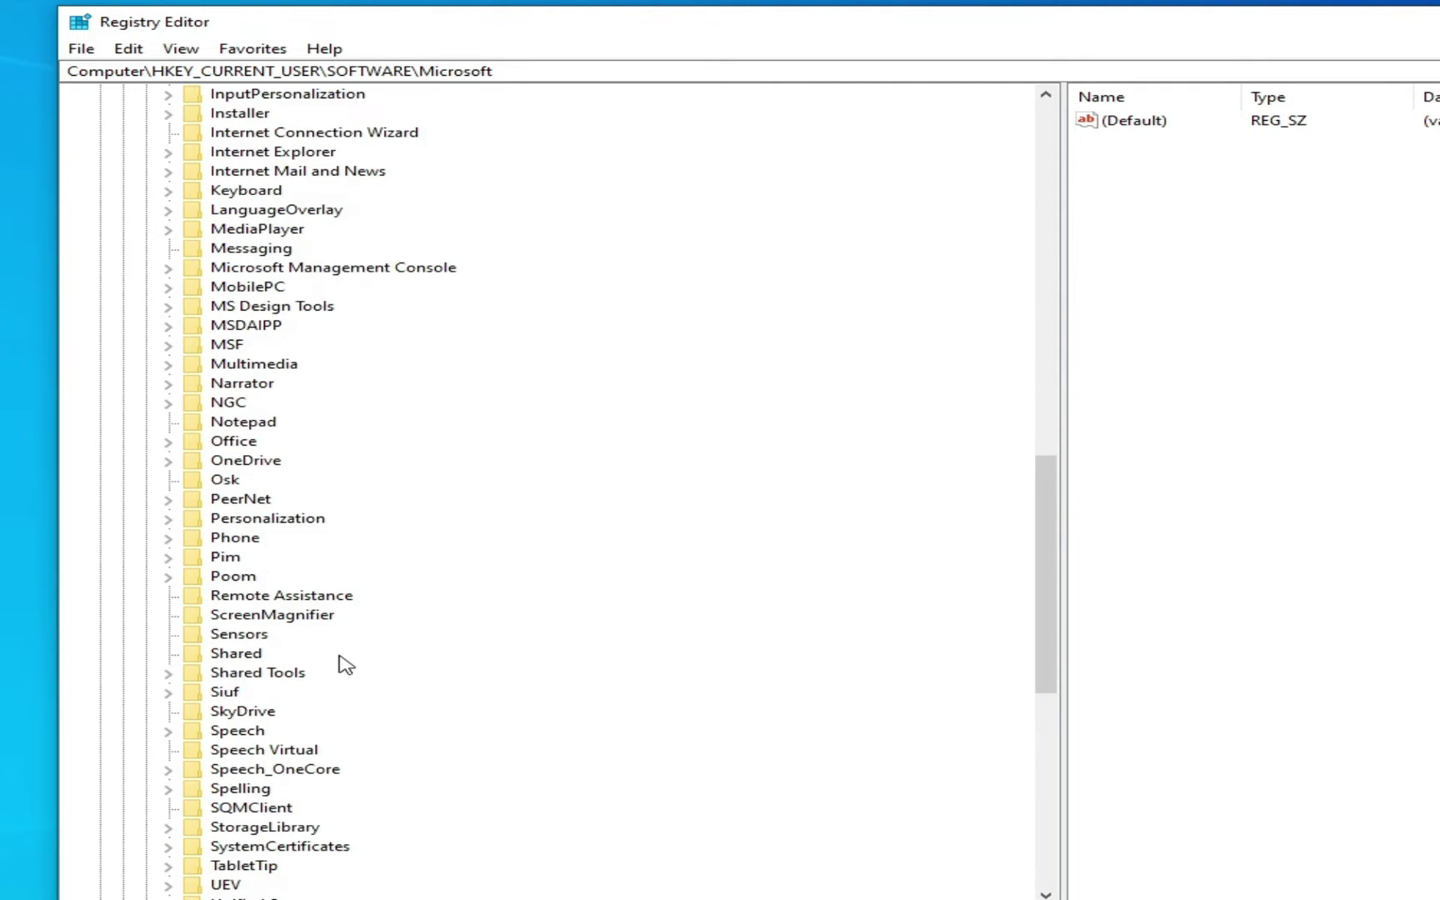
{"action": "scroll", "coordinate": [317, 687], "scroll_direction": "down", "scroll_amount": 1}
{"action": "scroll", "coordinate": [288, 711], "scroll_direction": "down", "scroll_amount": 2}
{"action": "scroll", "coordinate": [292, 709], "scroll_direction": "down", "scroll_amount": 3}
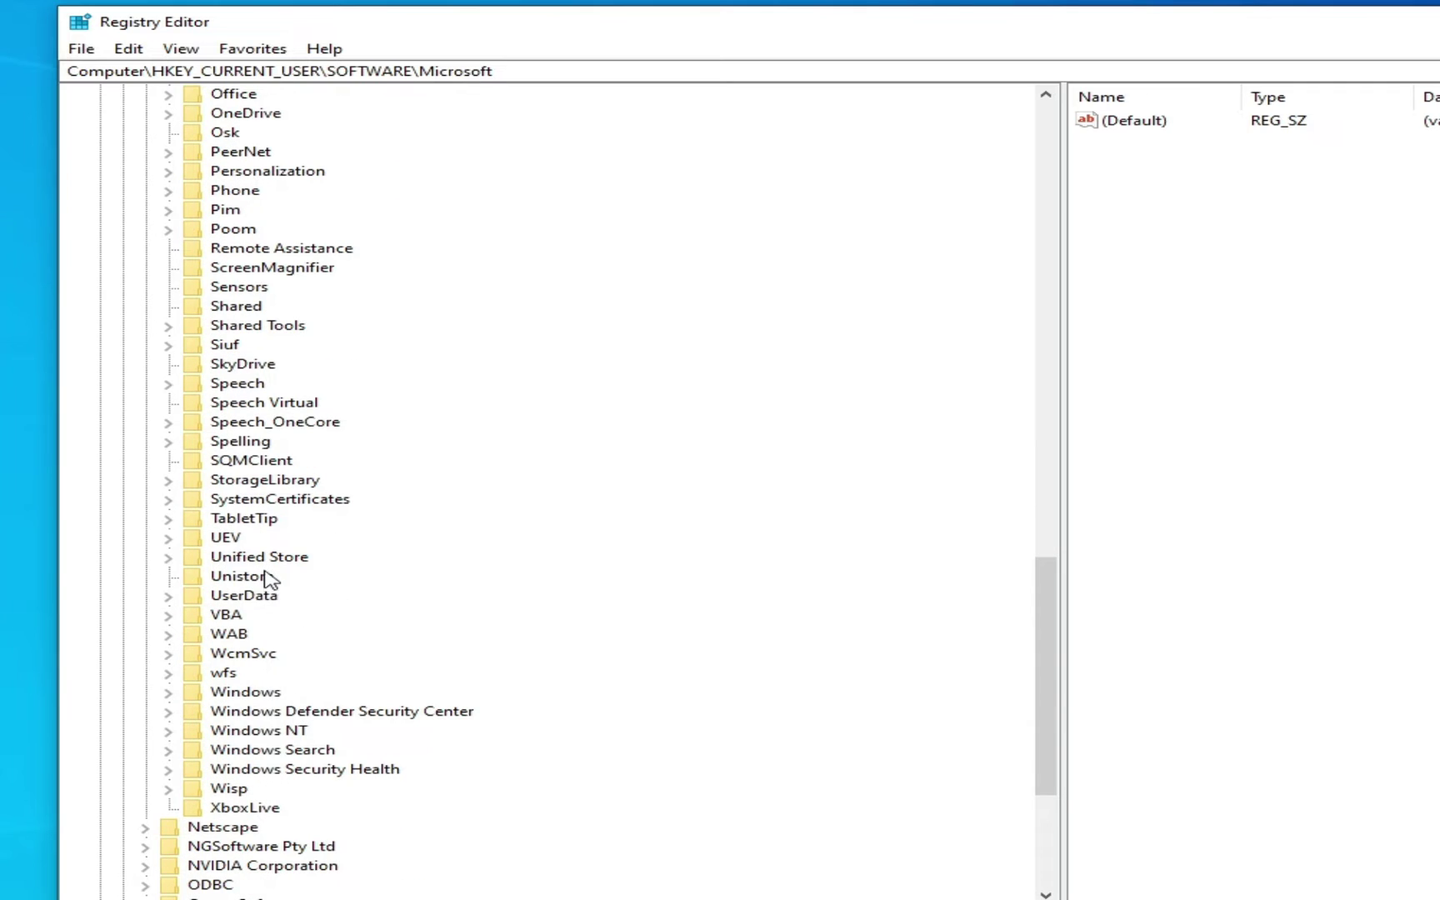
{"action": "scroll", "coordinate": [262, 567], "scroll_direction": "up", "scroll_amount": 3}
{"action": "left_click", "coordinate": [234, 268]}
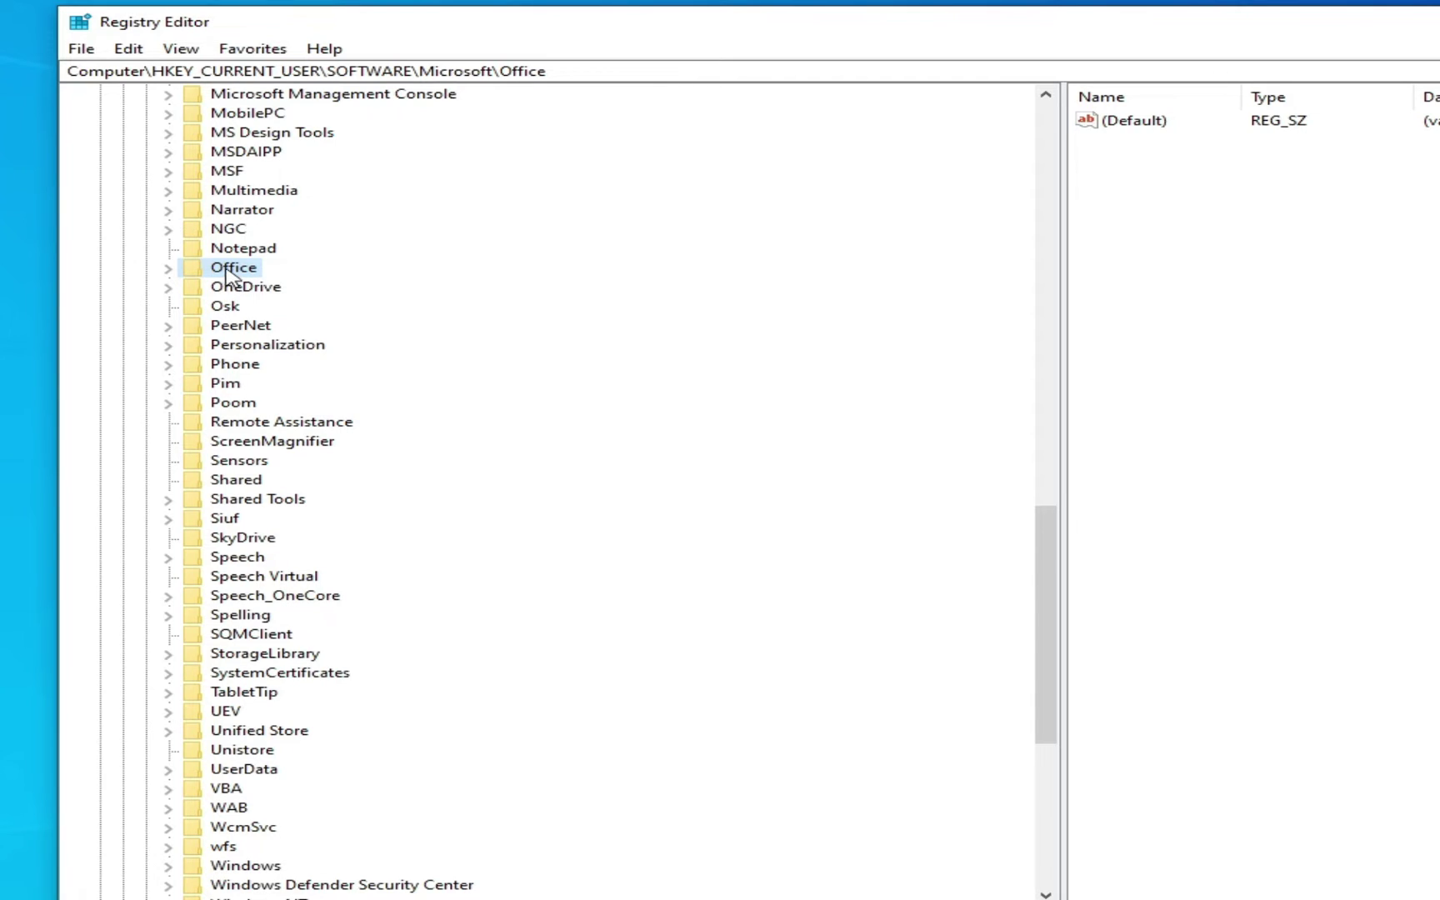
{"action": "left_click", "coordinate": [168, 268]}
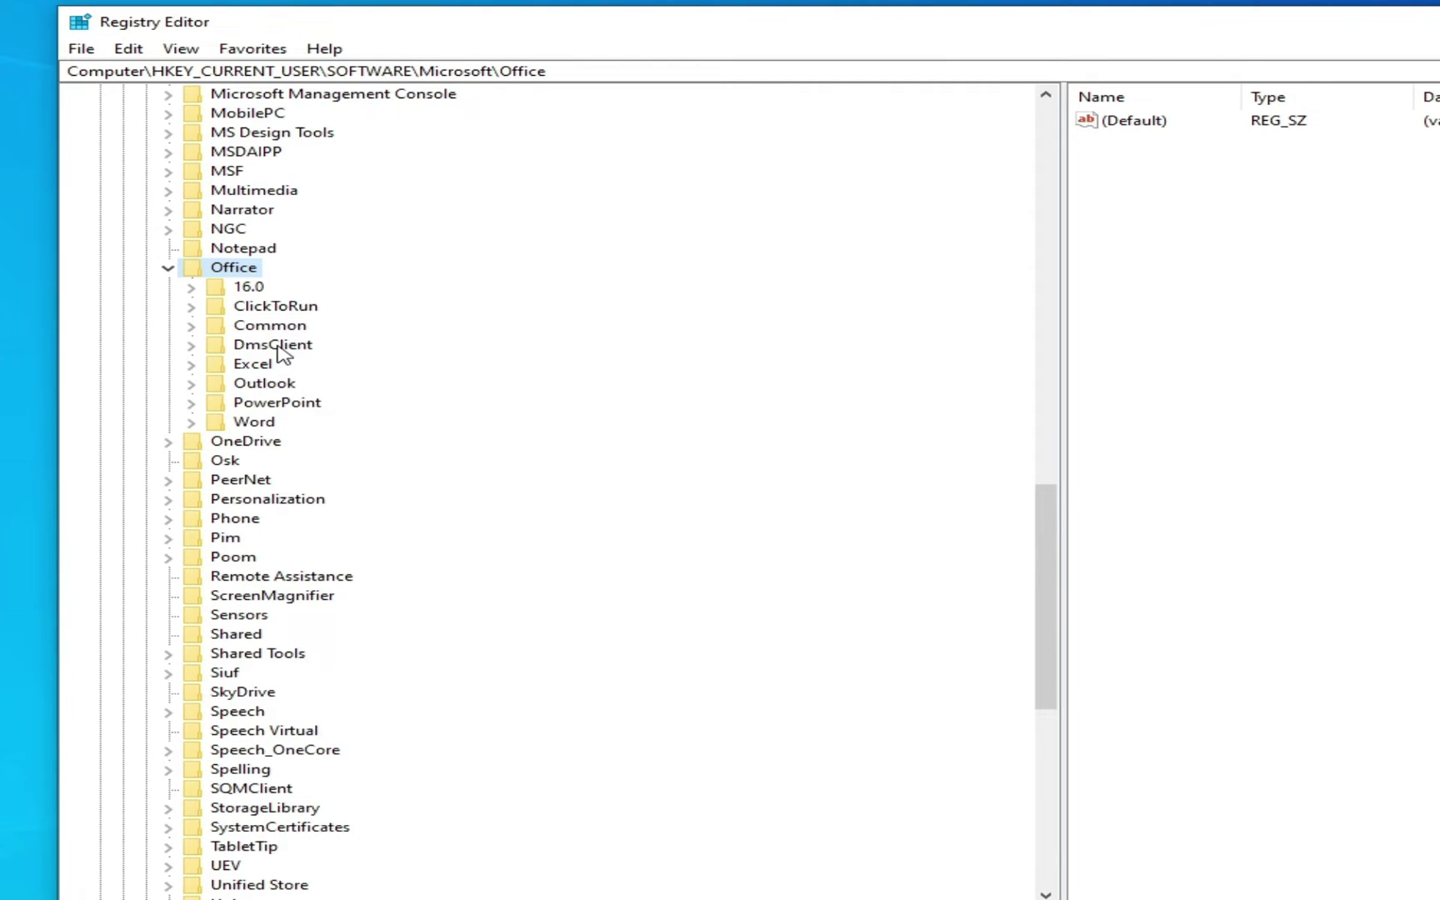
{"action": "left_click", "coordinate": [247, 291]}
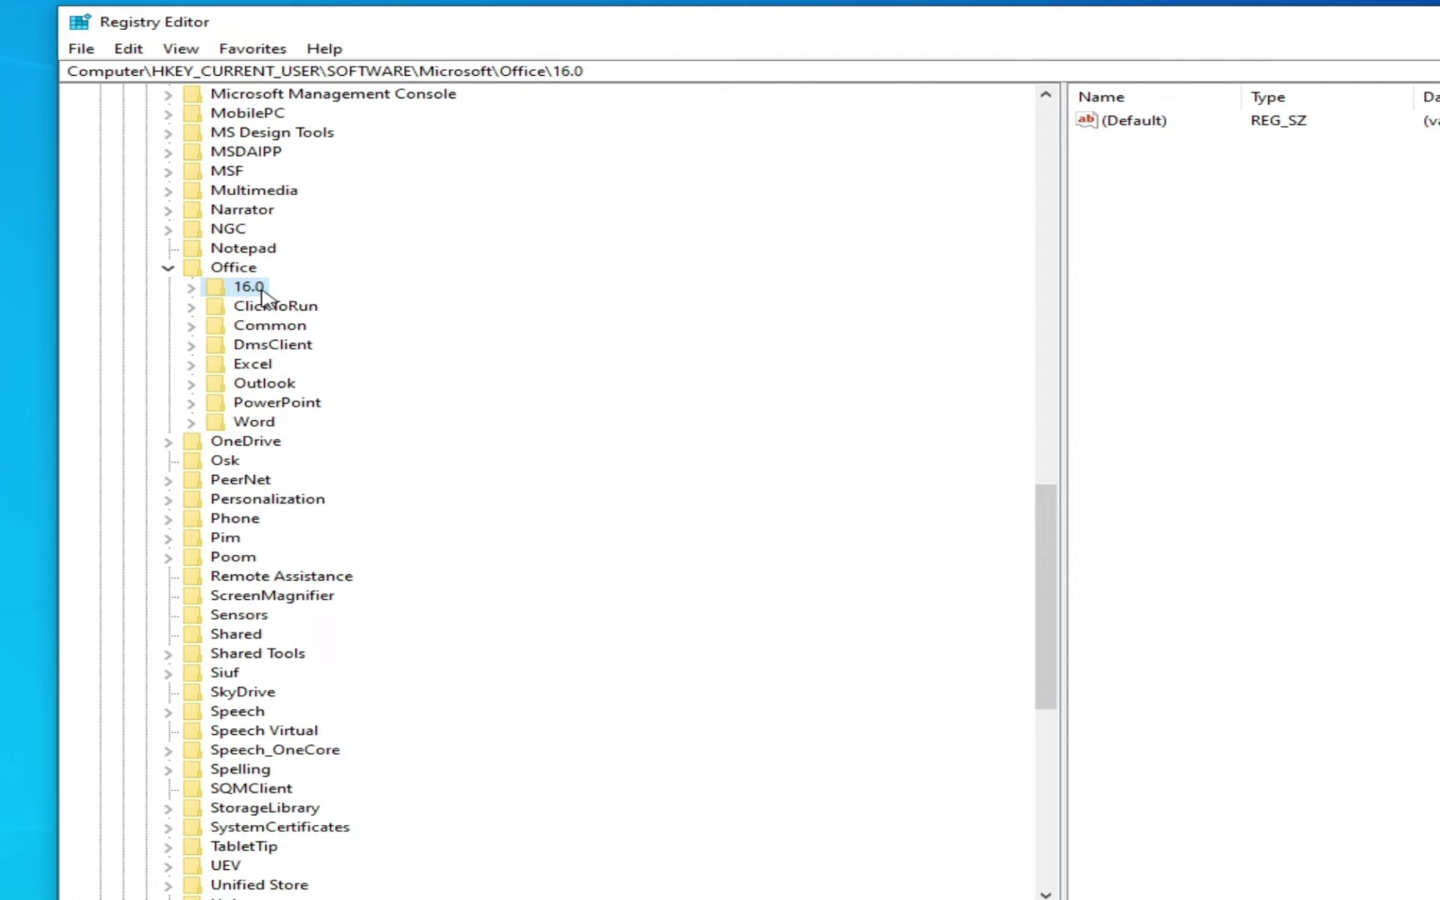
Step: Delete the 16.0 key and confirm removing all its subkeys
{"action": "right_click", "coordinate": [257, 292]}
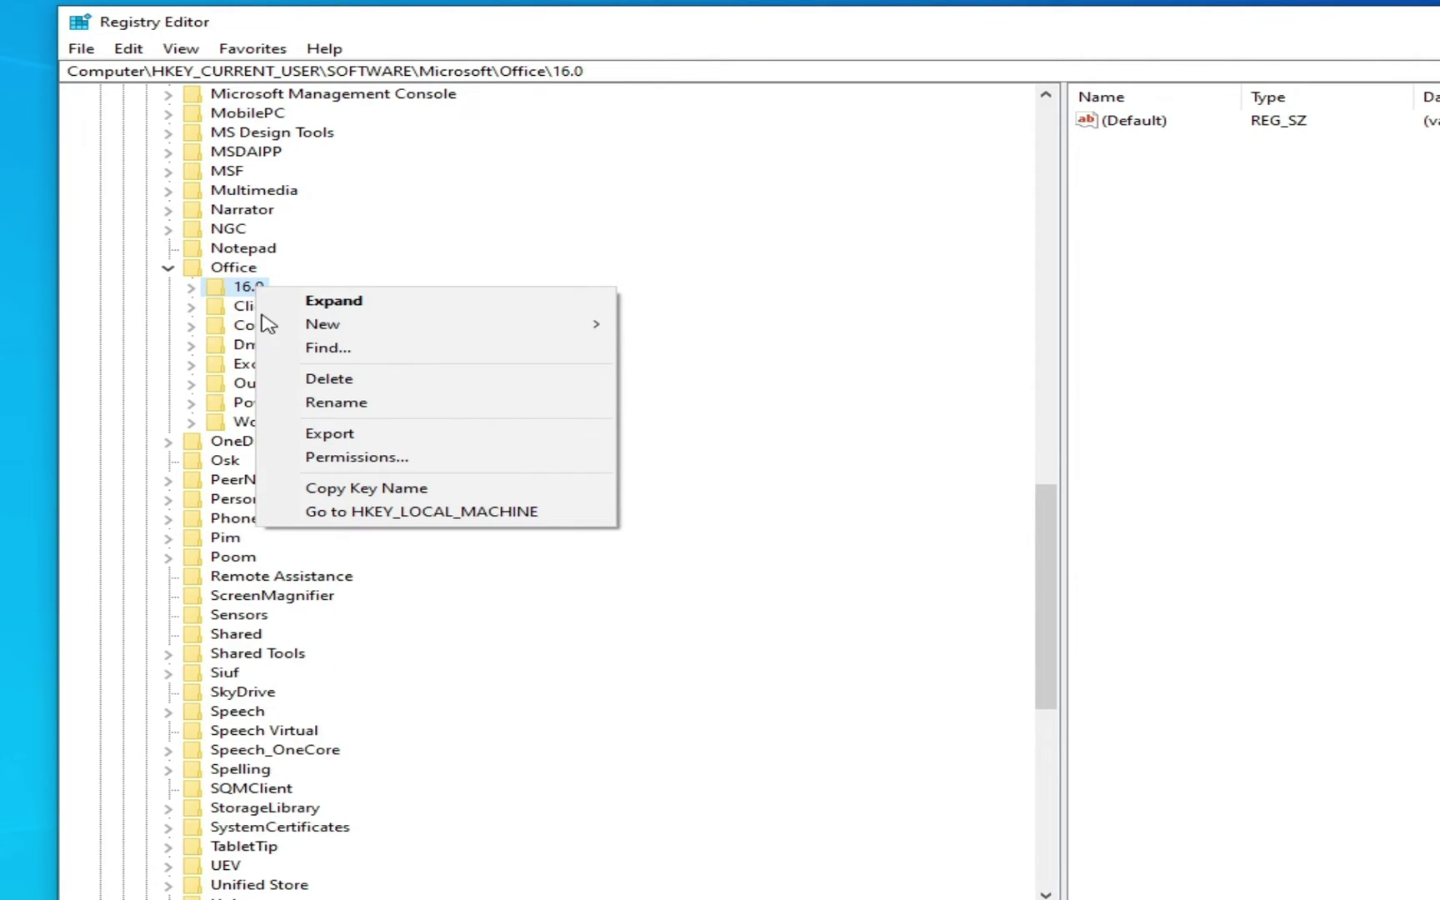
{"action": "left_click", "coordinate": [342, 379]}
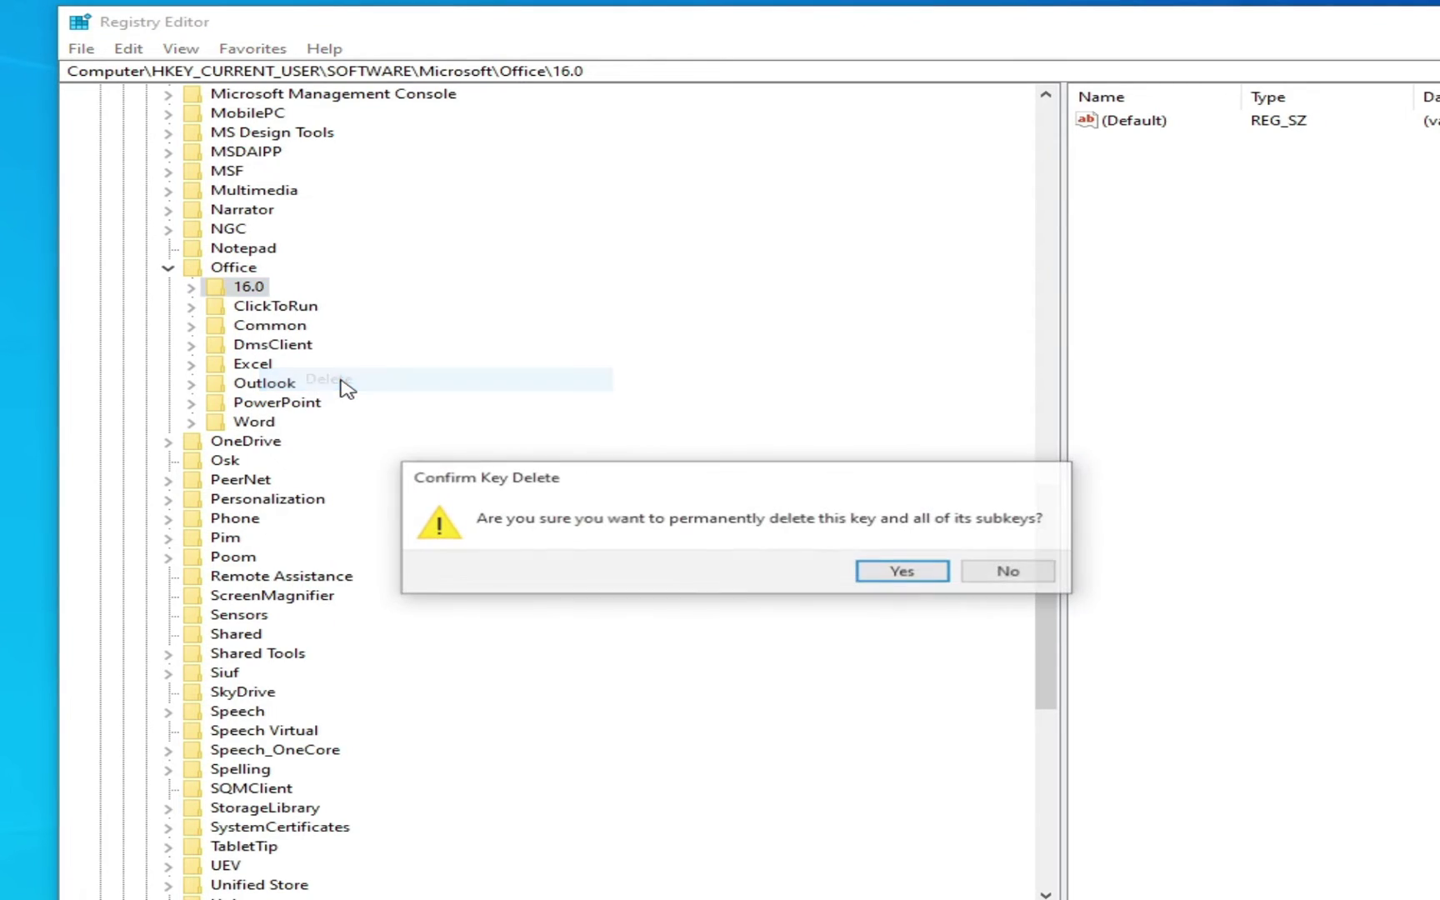
{"action": "left_click", "coordinate": [892, 575]}
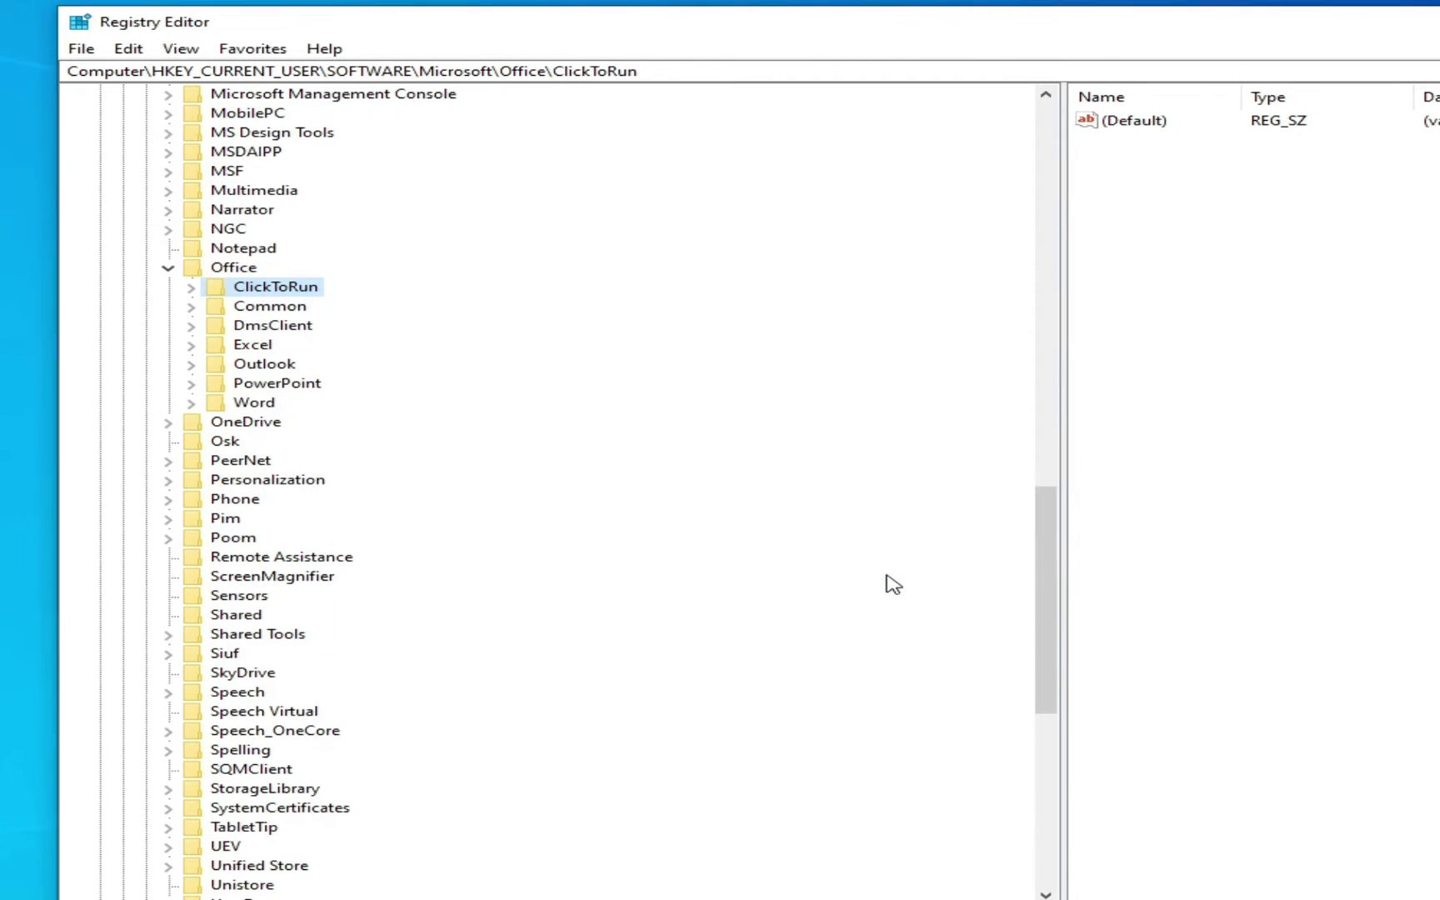
Step: Collapse Office, Microsoft, SOFTWARE and HKEY_CURRENT_USER back to the top
{"action": "left_click", "coordinate": [168, 267]}
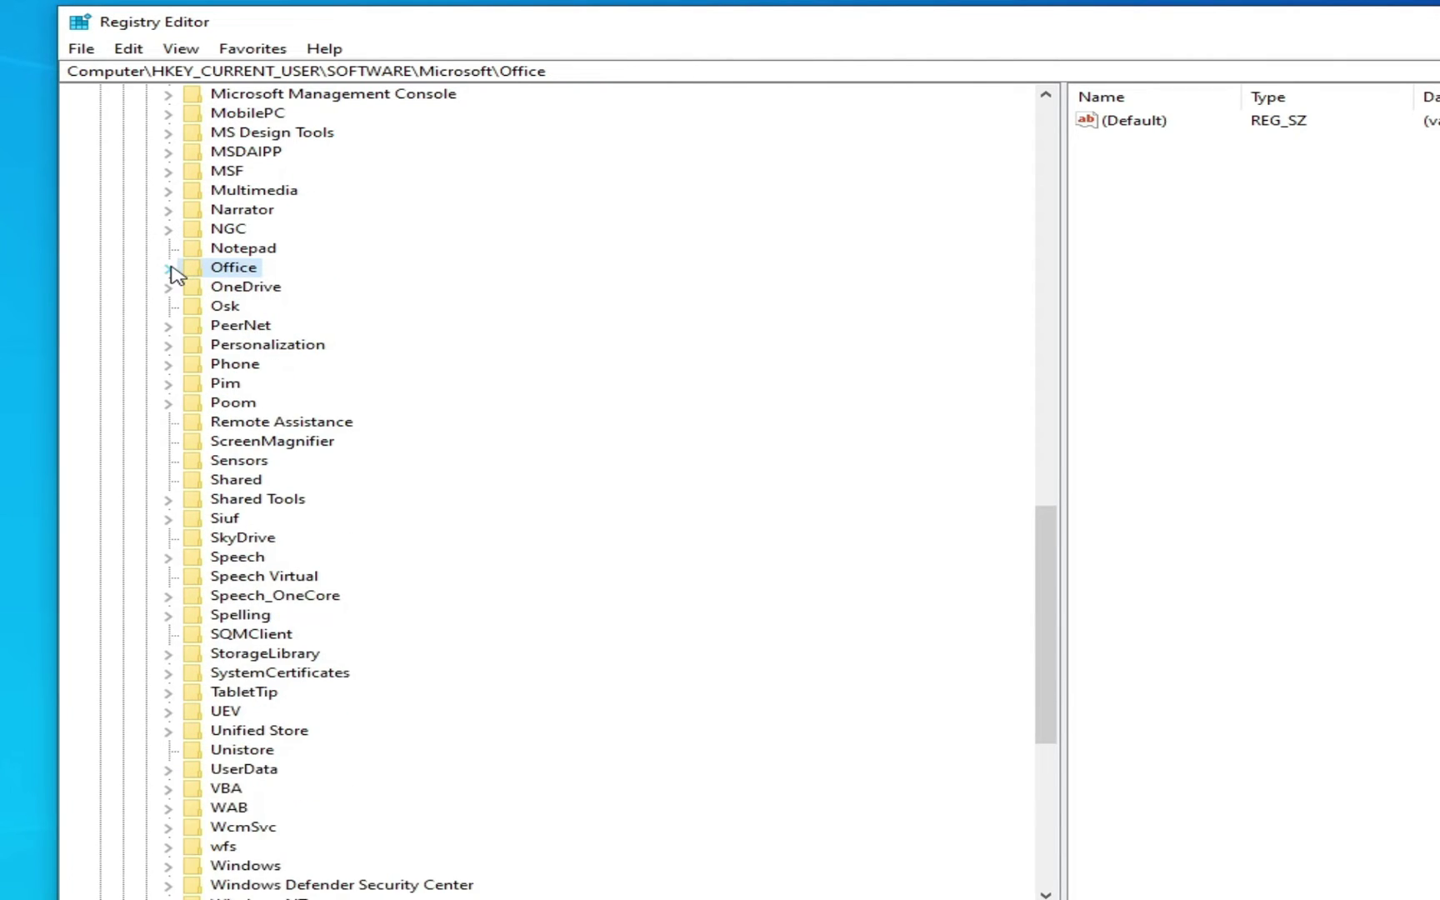
{"action": "scroll", "coordinate": [173, 275], "scroll_direction": "up", "scroll_amount": 7}
{"action": "scroll", "coordinate": [174, 275], "scroll_direction": "up", "scroll_amount": 9}
{"action": "scroll", "coordinate": [175, 279], "scroll_direction": "up", "scroll_amount": 3}
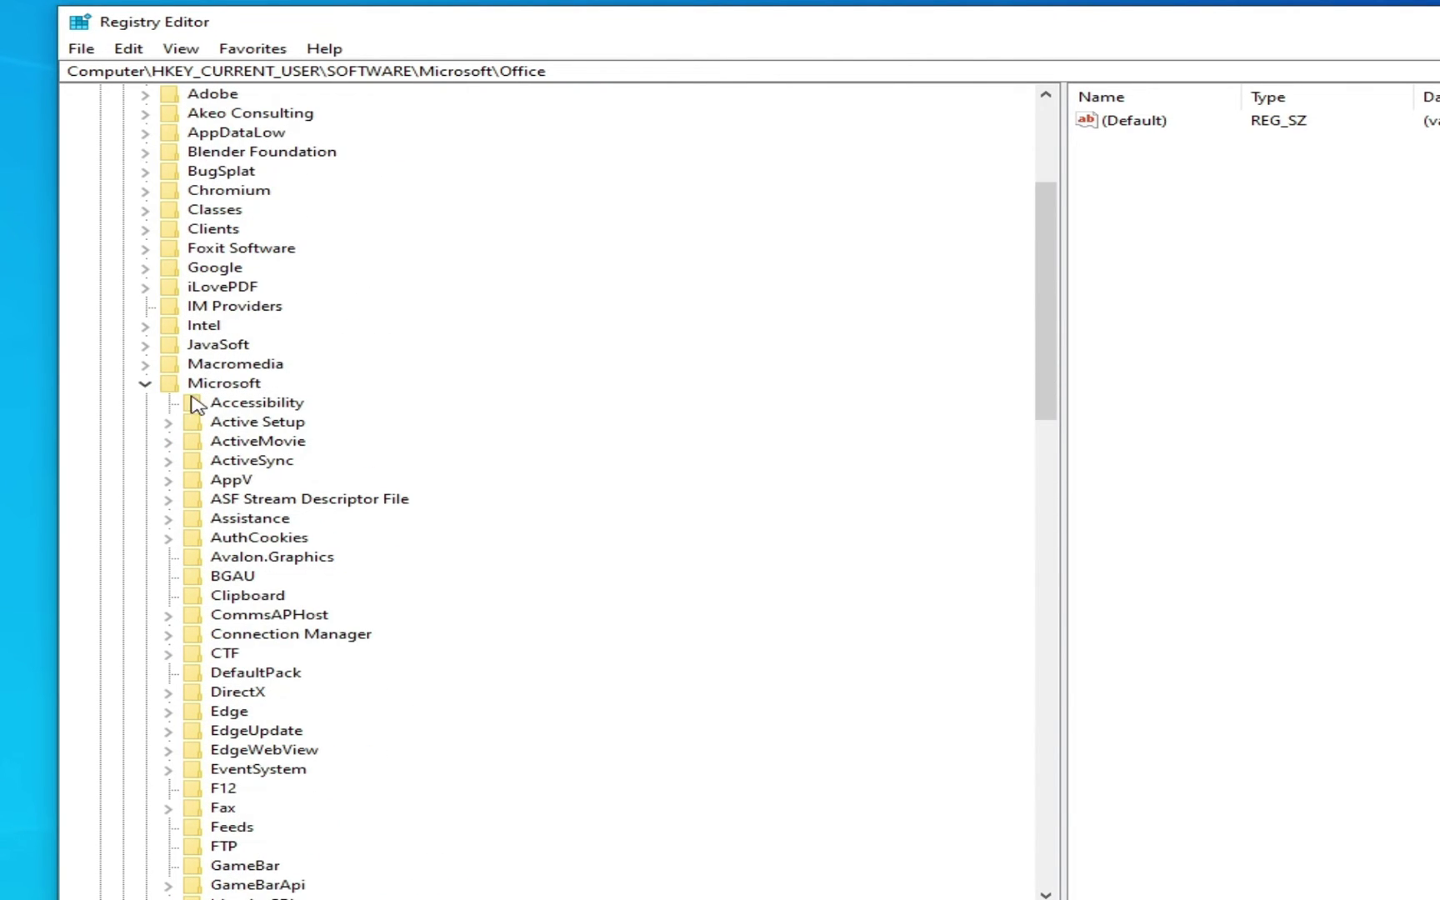
{"action": "left_click", "coordinate": [143, 384]}
{"action": "left_click", "coordinate": [123, 327]}
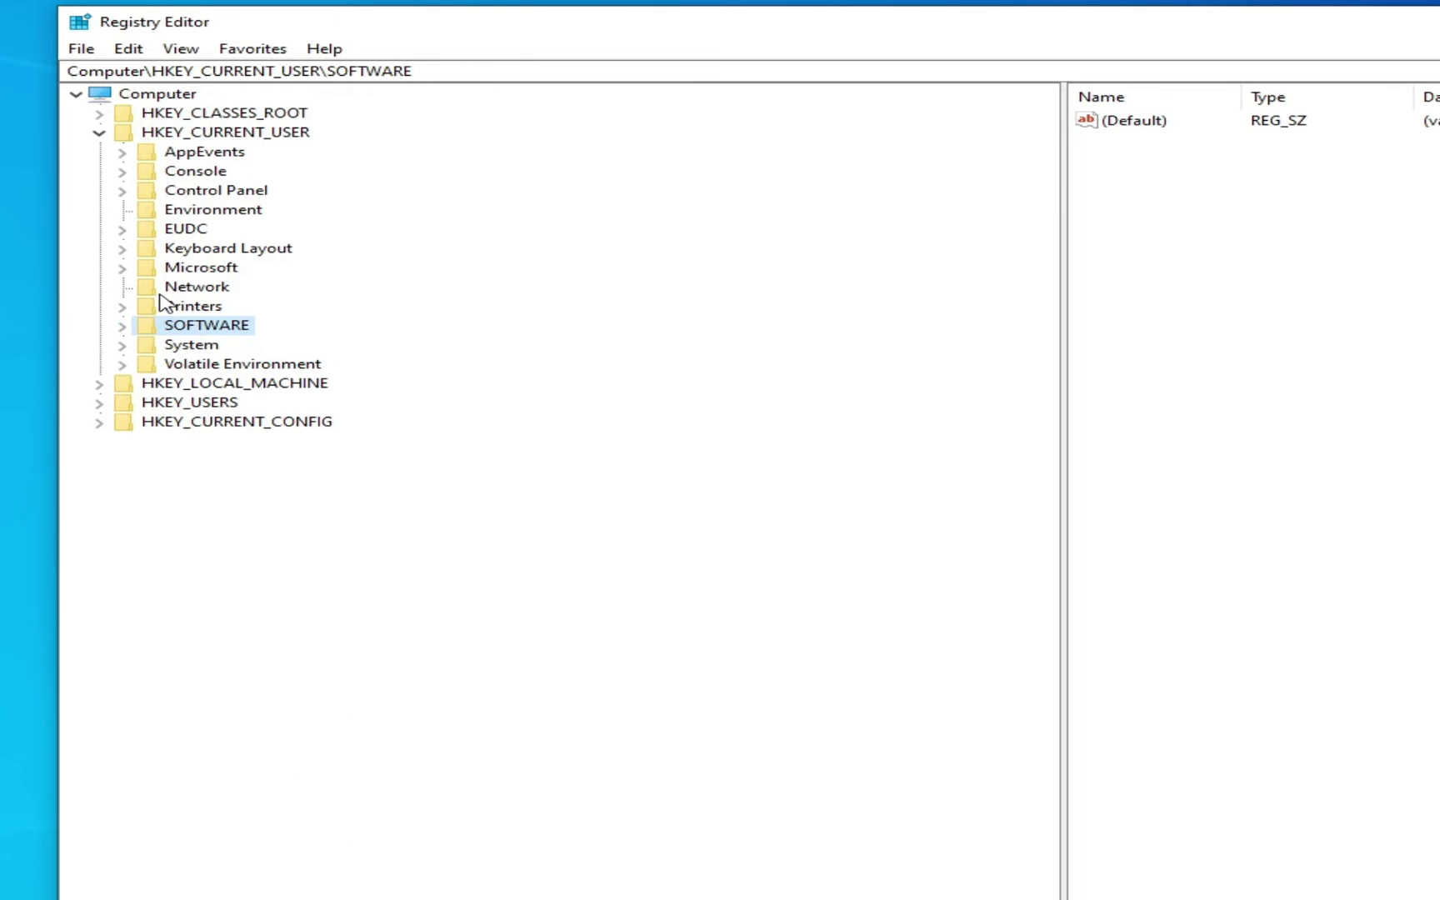
{"action": "left_click", "coordinate": [98, 134]}
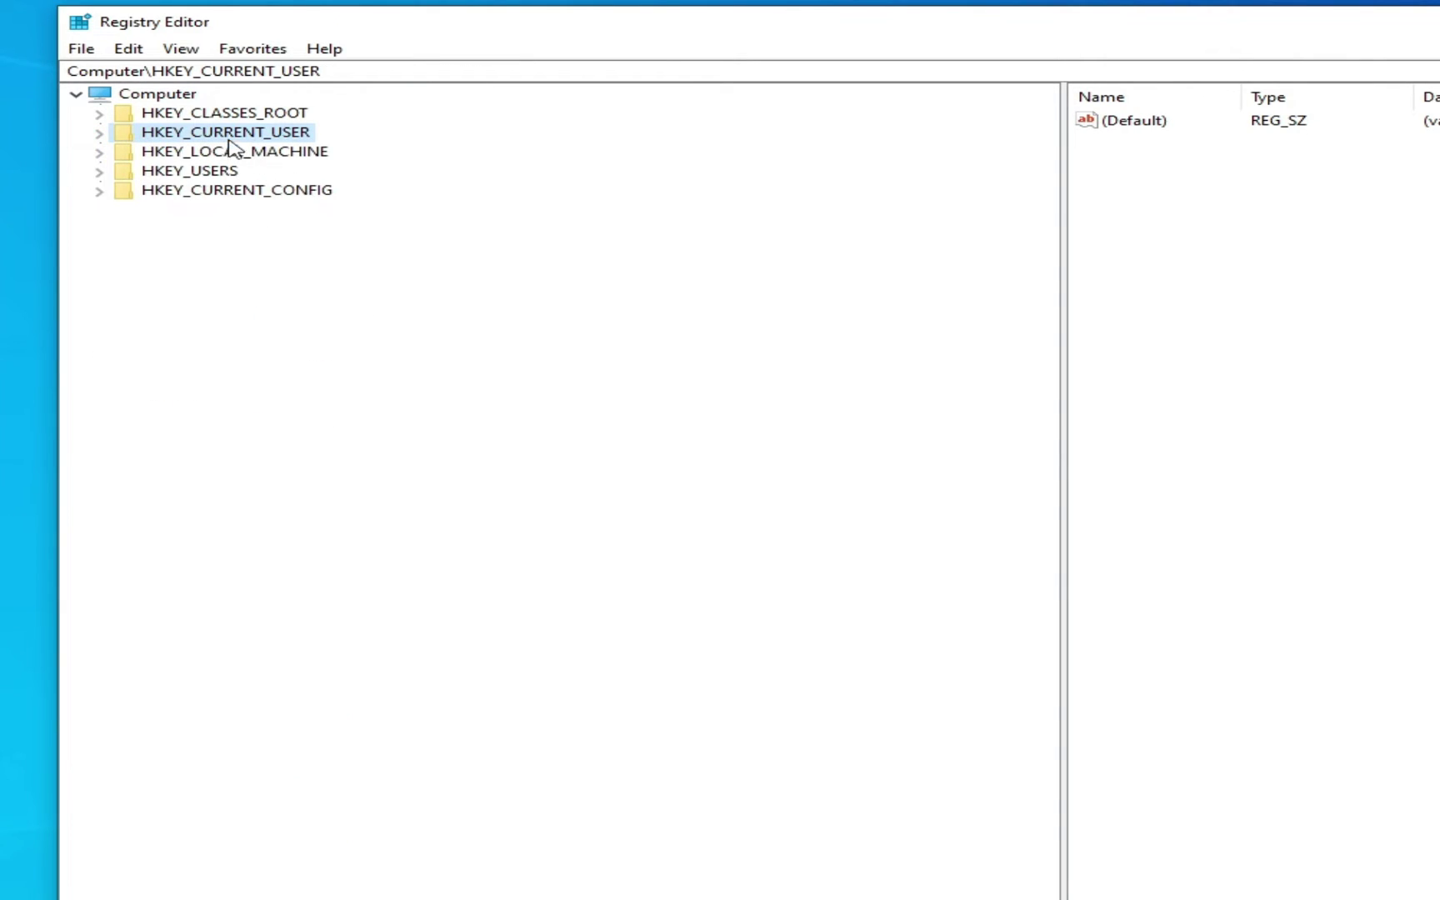
Step: Re-expand down to SOFTWARE\Microsoft\Office to confirm the 16.0 key is gone
{"action": "left_click", "coordinate": [100, 135]}
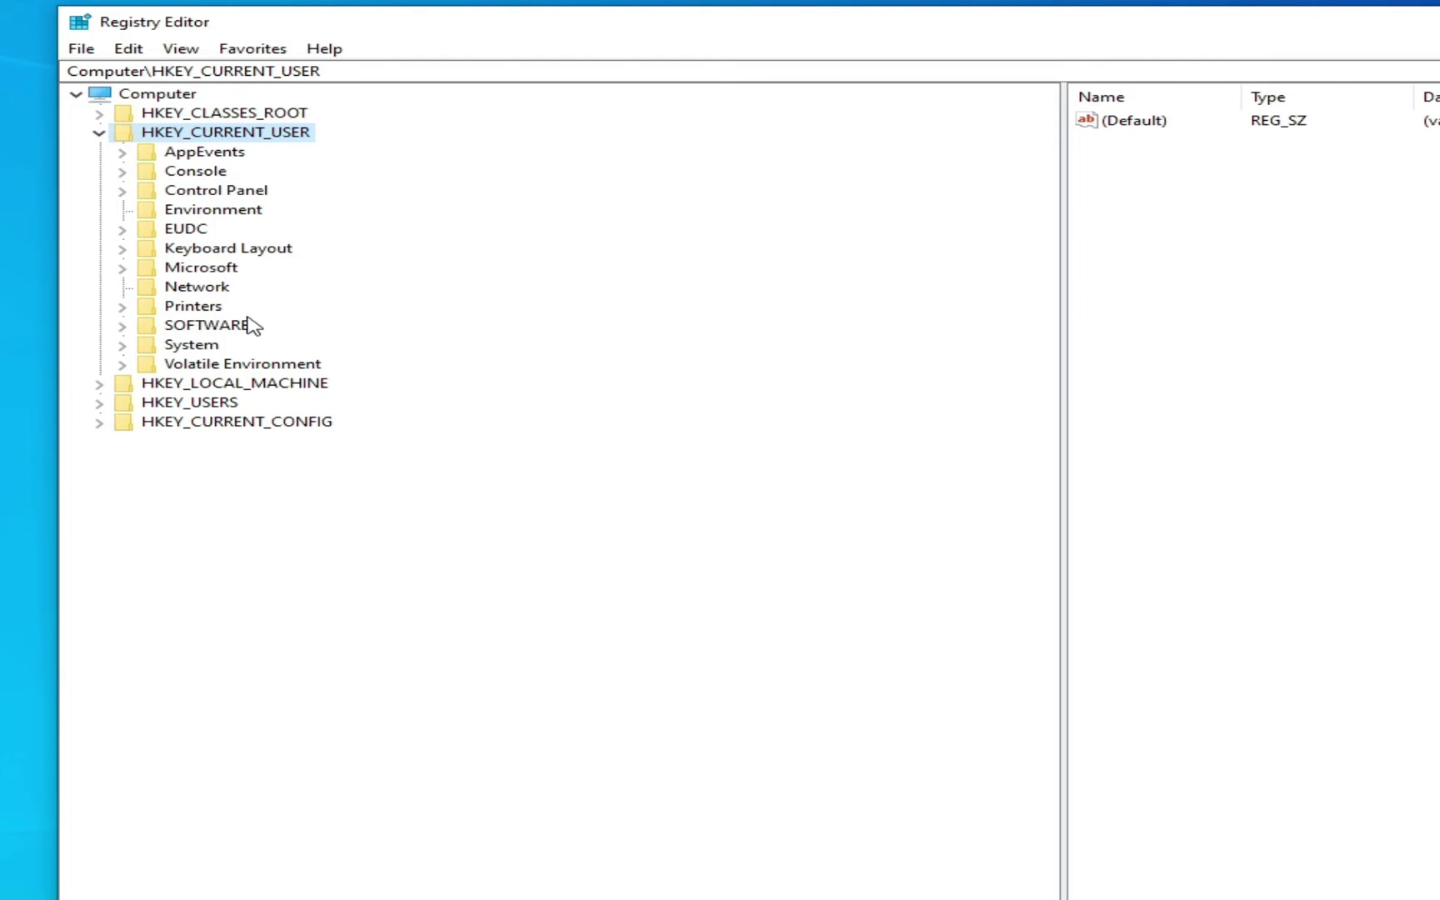
{"action": "left_click", "coordinate": [123, 326]}
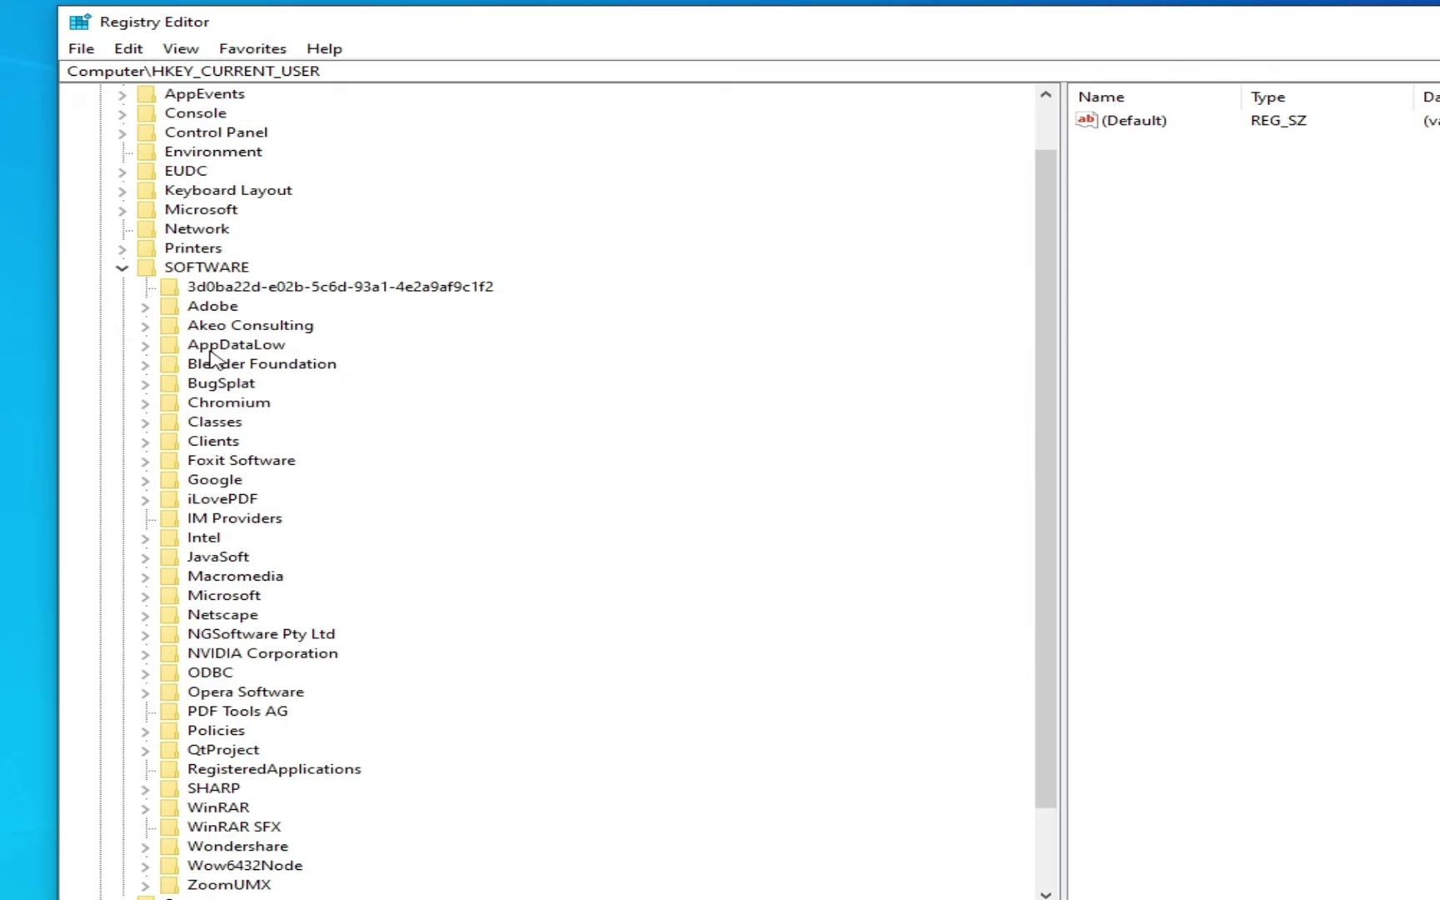
{"action": "scroll", "coordinate": [240, 500], "scroll_direction": "down", "scroll_amount": 2}
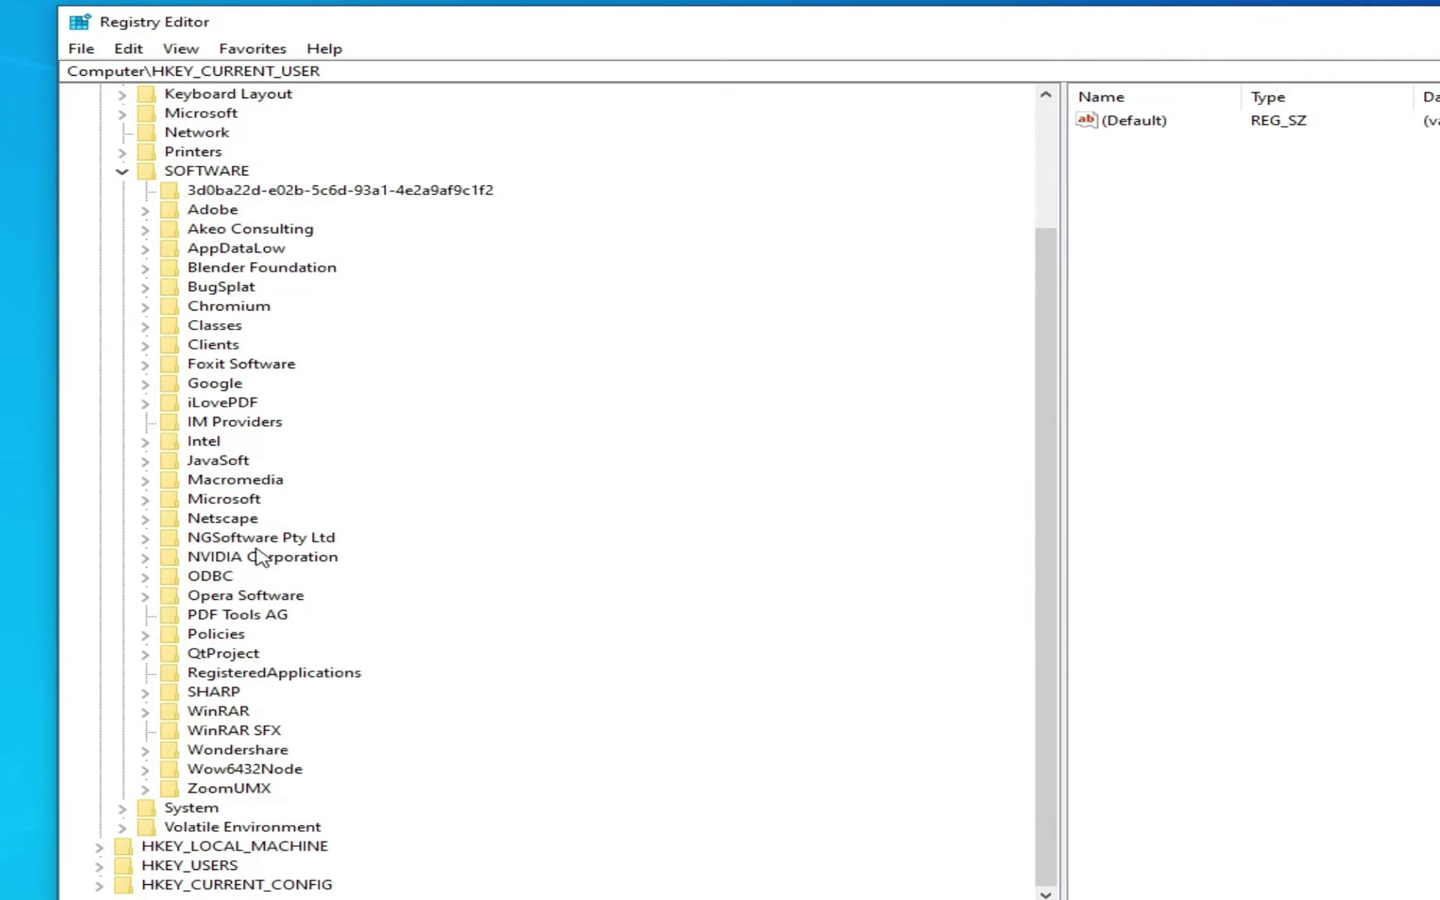
{"action": "scroll", "coordinate": [256, 558], "scroll_direction": "up", "scroll_amount": 3}
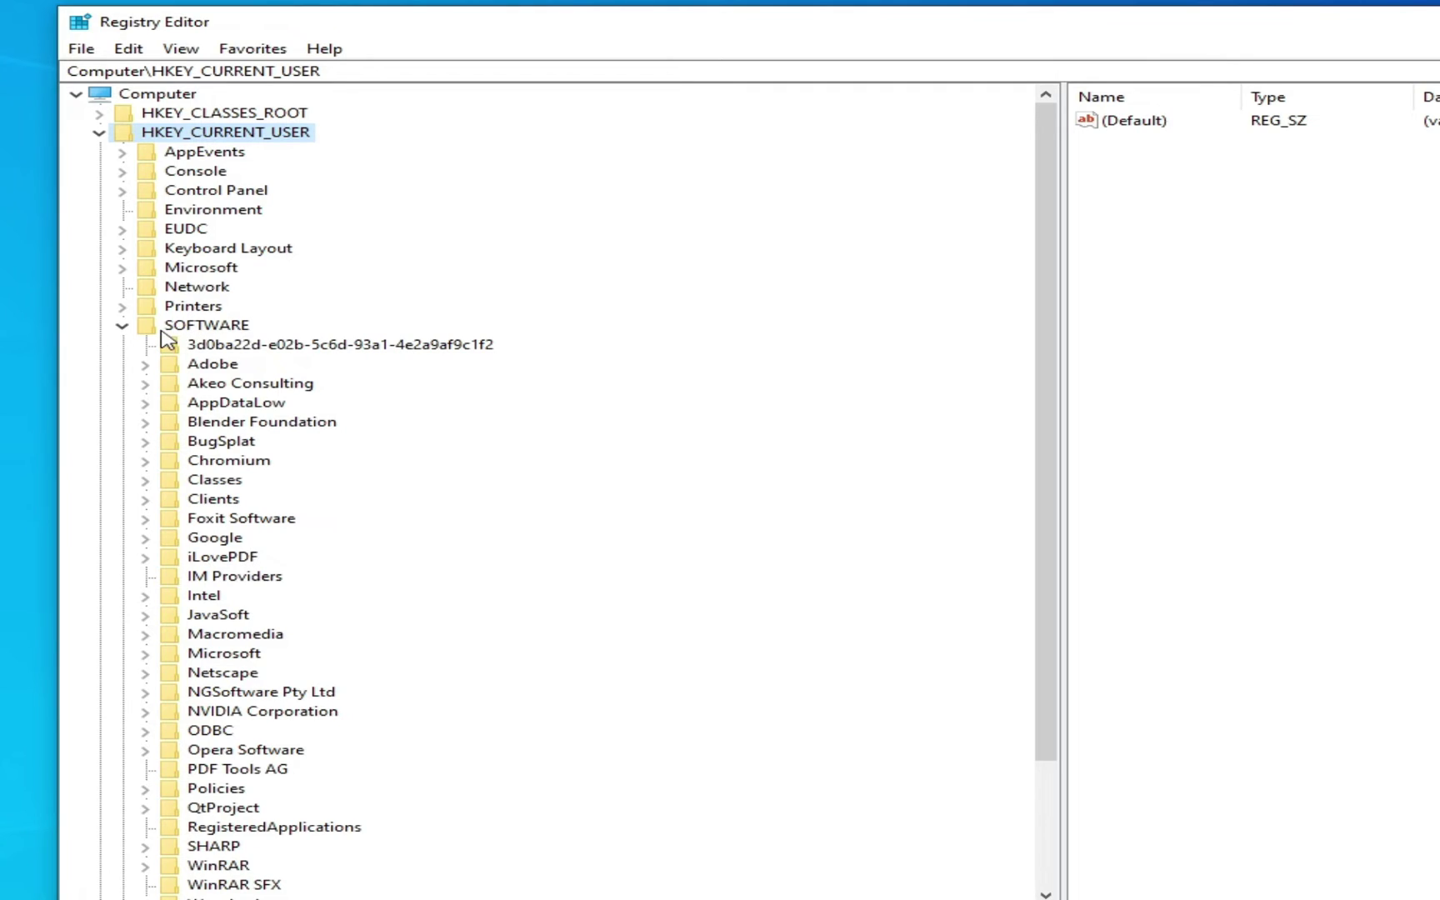
{"action": "scroll", "coordinate": [234, 596], "scroll_direction": "down", "scroll_amount": 2}
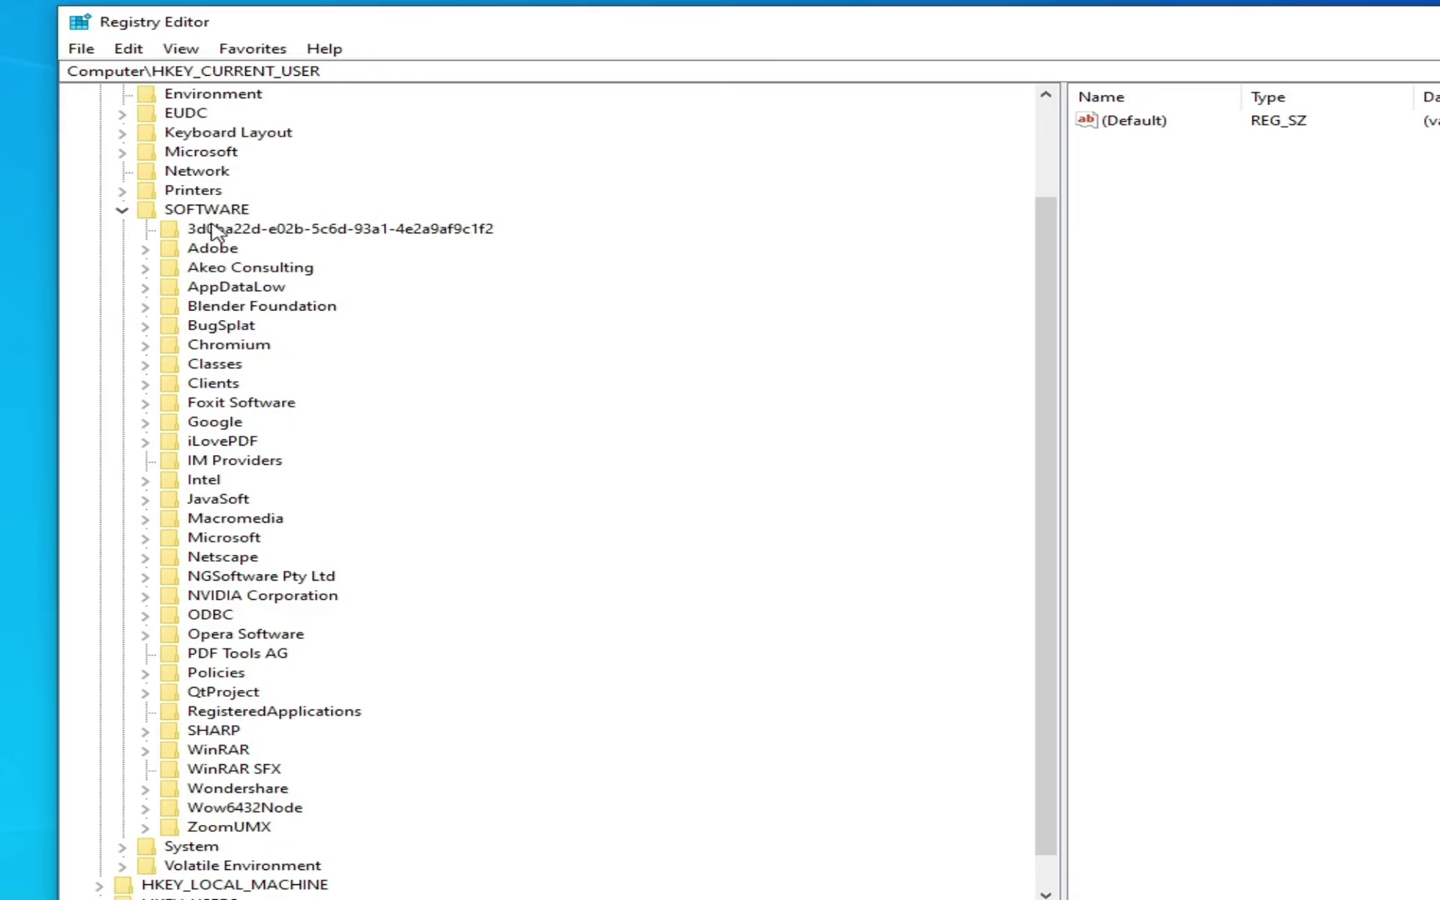
{"action": "left_click", "coordinate": [243, 543]}
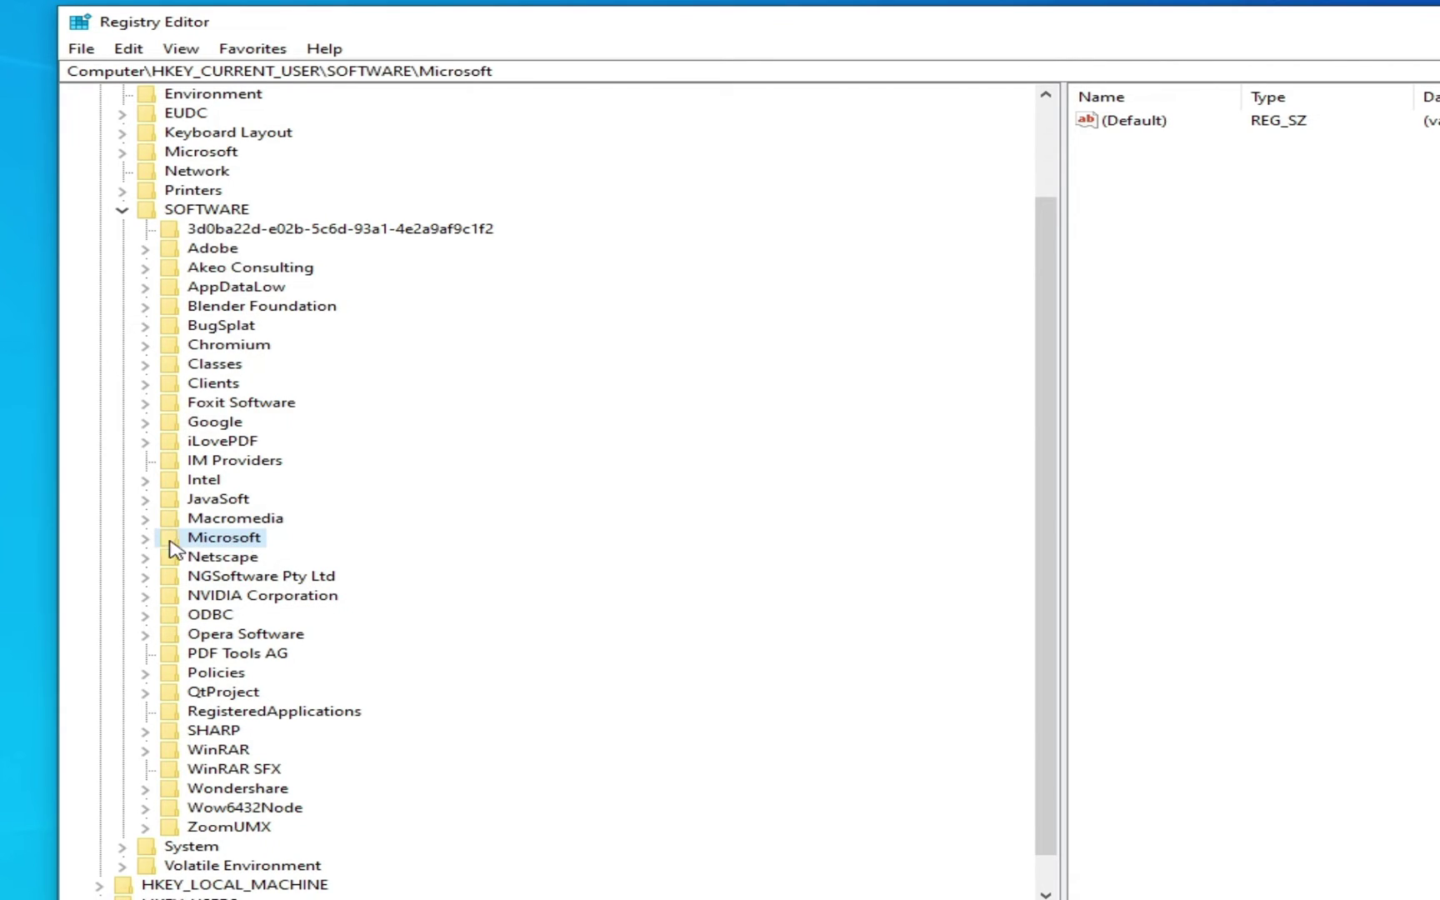
{"action": "left_click", "coordinate": [146, 540]}
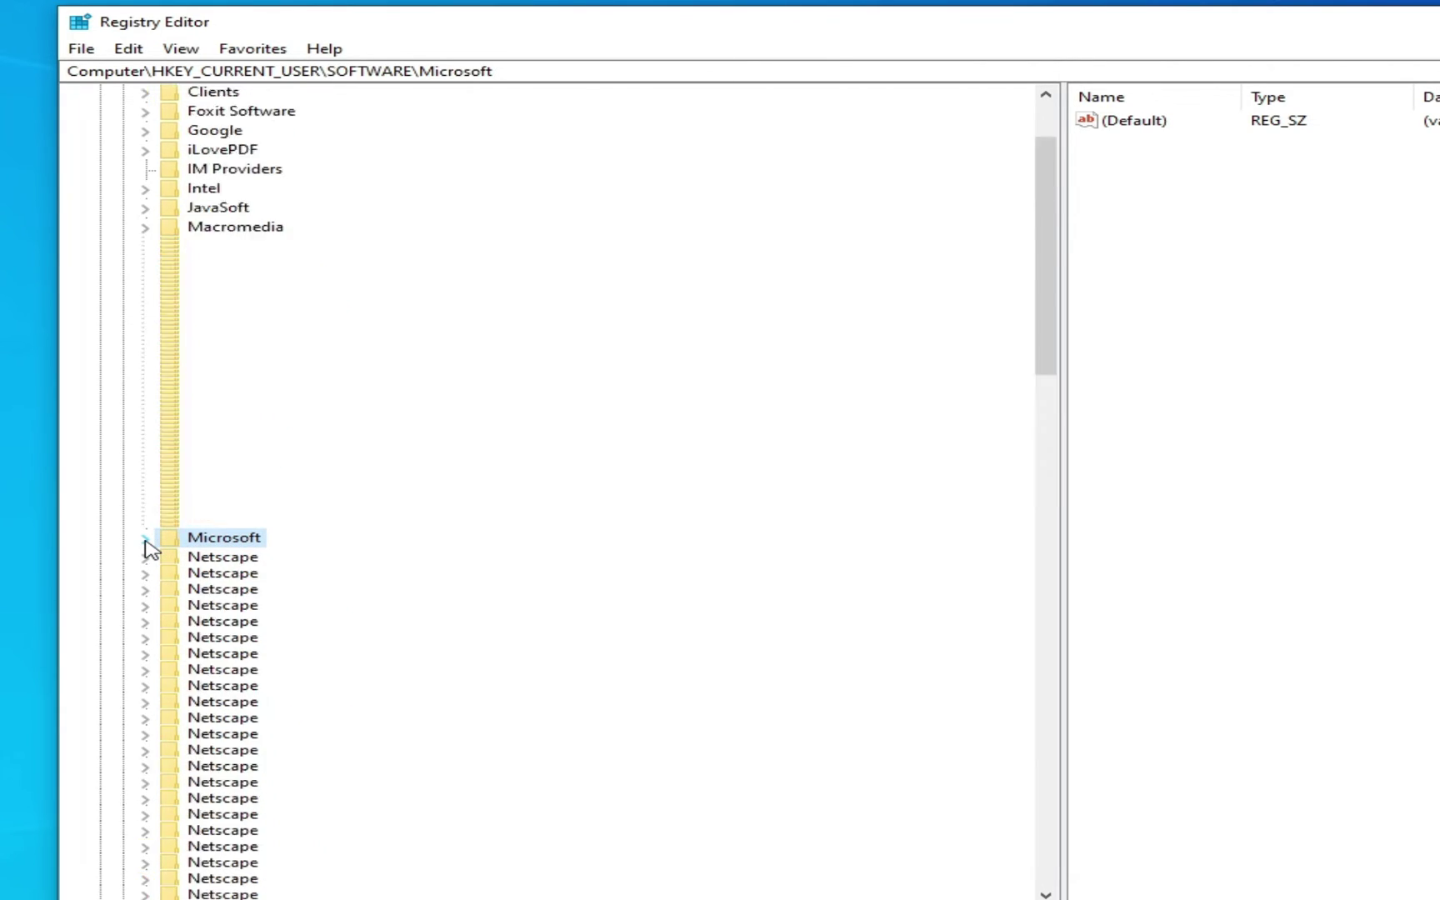
{"action": "scroll", "coordinate": [251, 553], "scroll_direction": "down", "scroll_amount": 3}
{"action": "scroll", "coordinate": [291, 708], "scroll_direction": "down", "scroll_amount": 3}
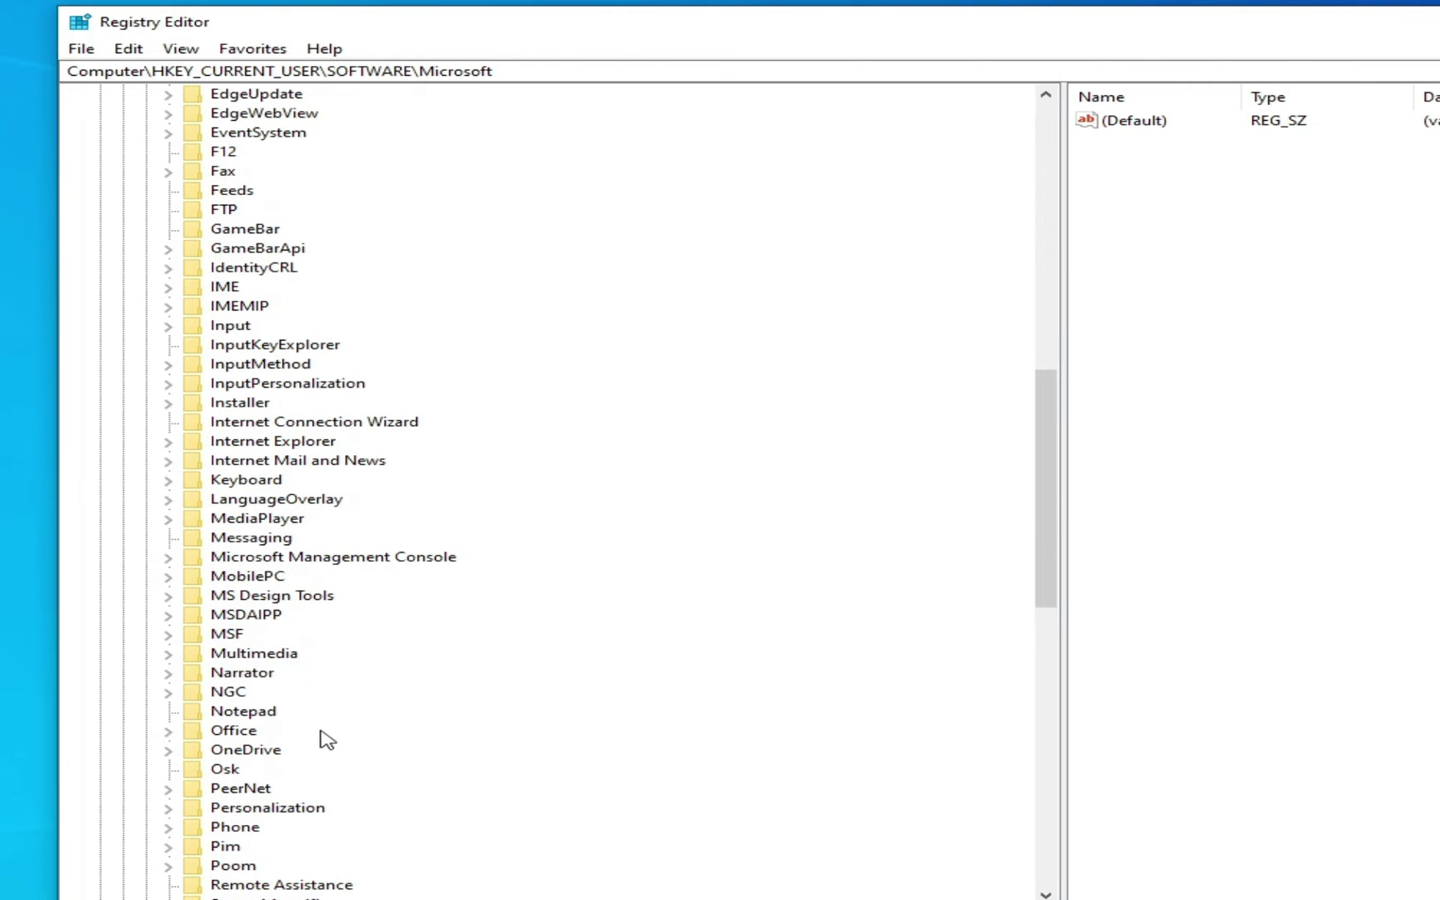
{"action": "scroll", "coordinate": [274, 666], "scroll_direction": "down", "scroll_amount": 1}
{"action": "scroll", "coordinate": [284, 662], "scroll_direction": "down", "scroll_amount": 1}
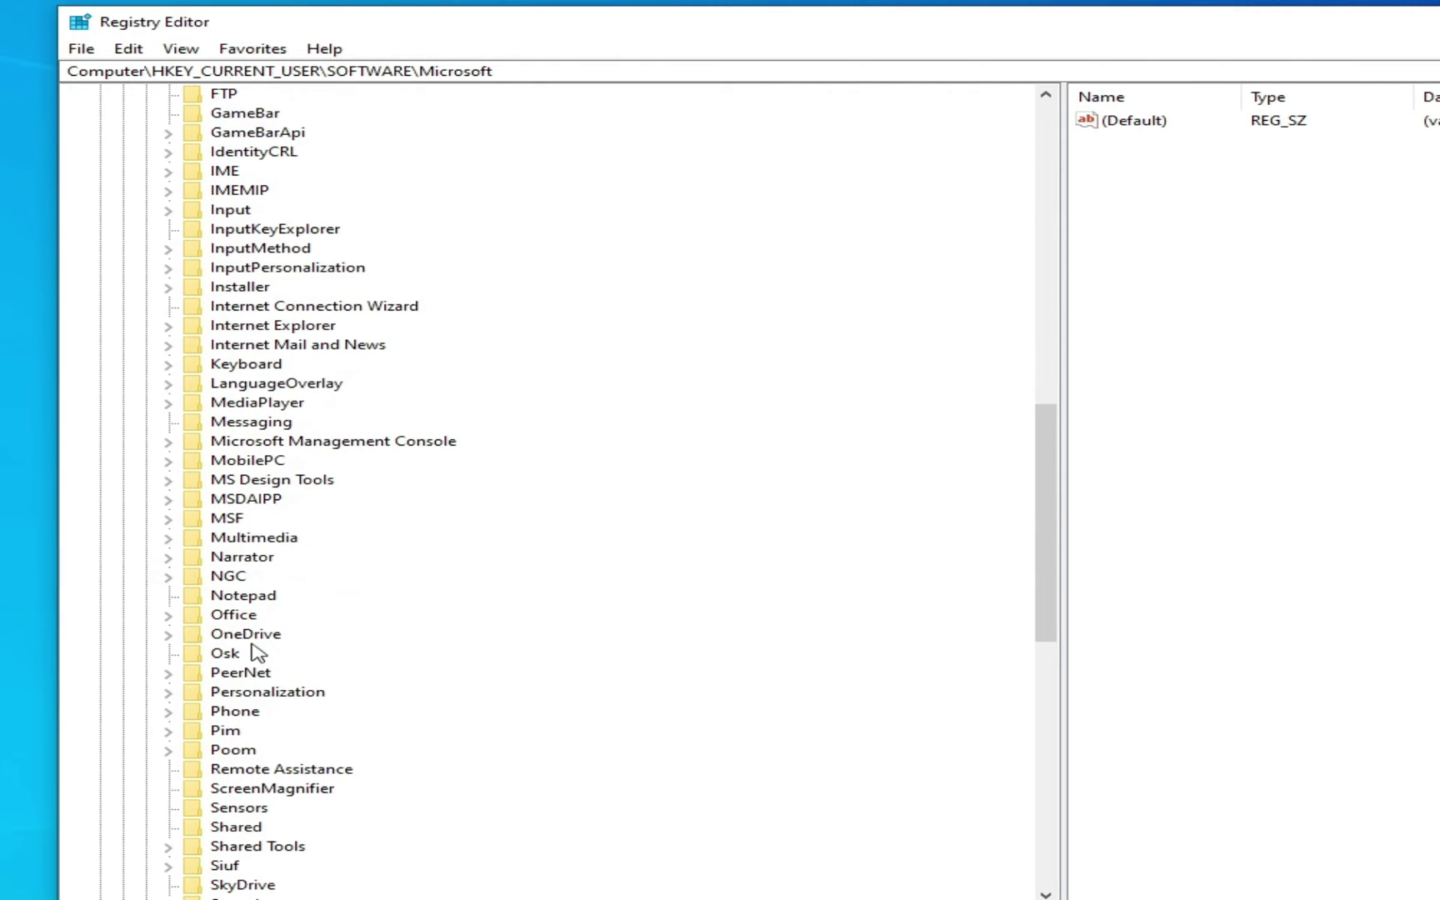
{"action": "left_click", "coordinate": [225, 614]}
{"action": "left_click", "coordinate": [168, 615]}
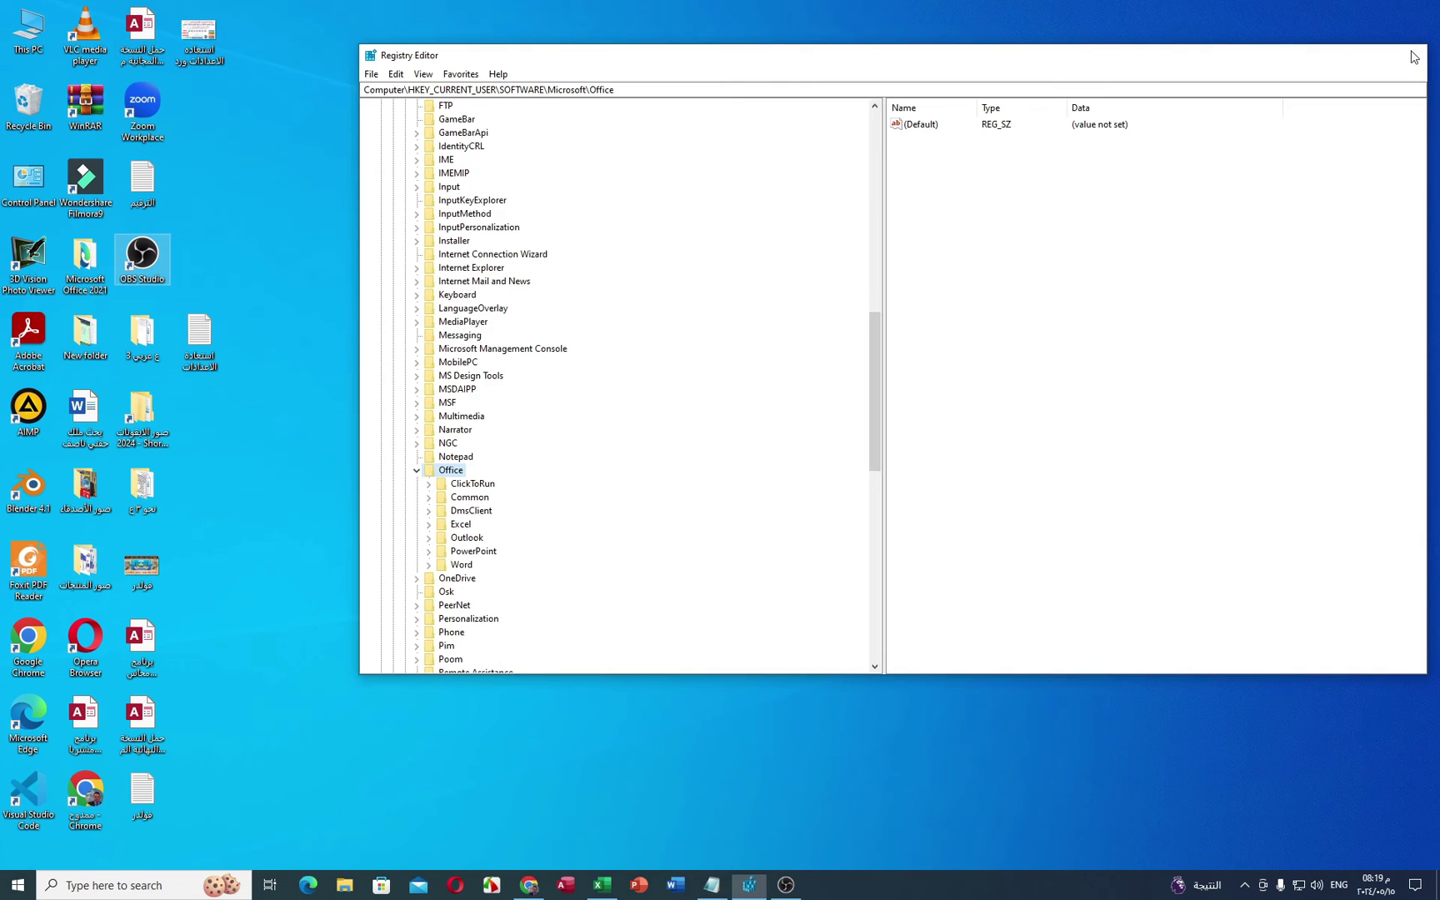
Step: Close Registry Editor, relaunch Word, accept the license agreement and dismiss the privacy notice
{"action": "key", "text": "alt+F4"}
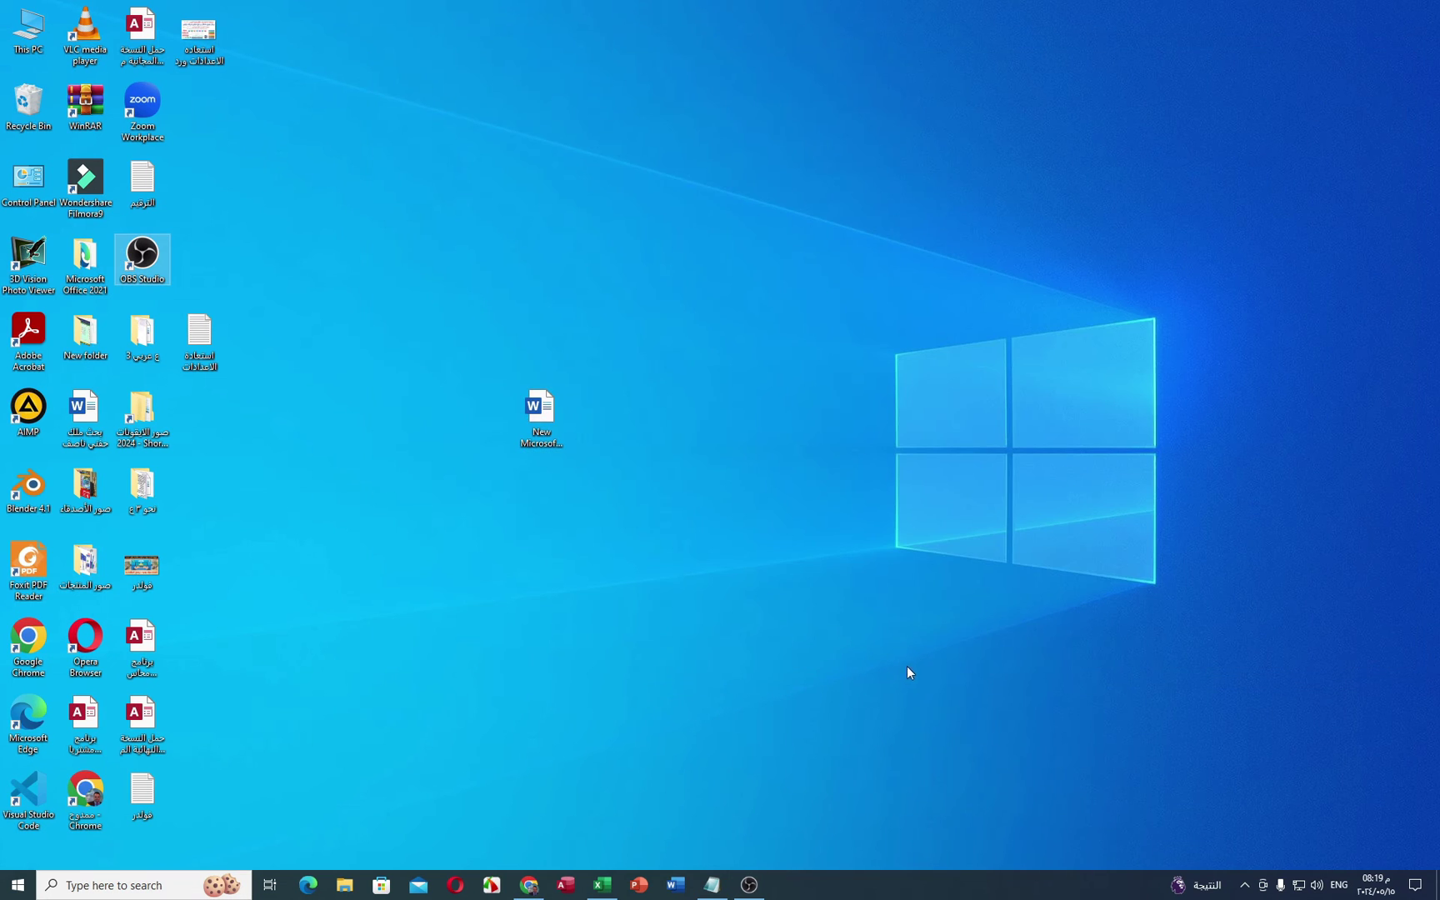
{"action": "left_click", "coordinate": [675, 884]}
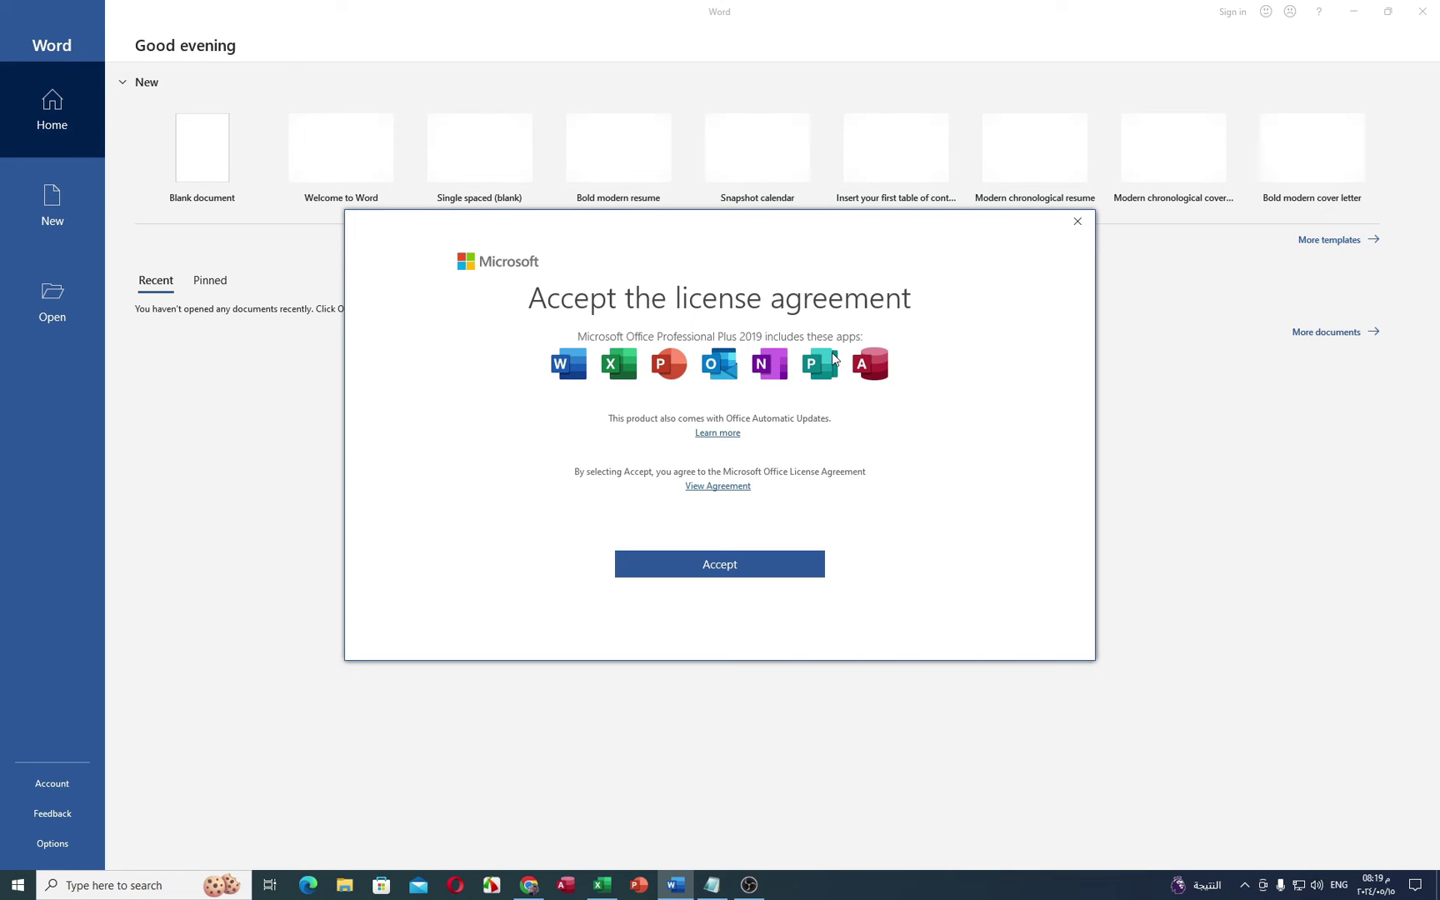
{"action": "left_click", "coordinate": [731, 566]}
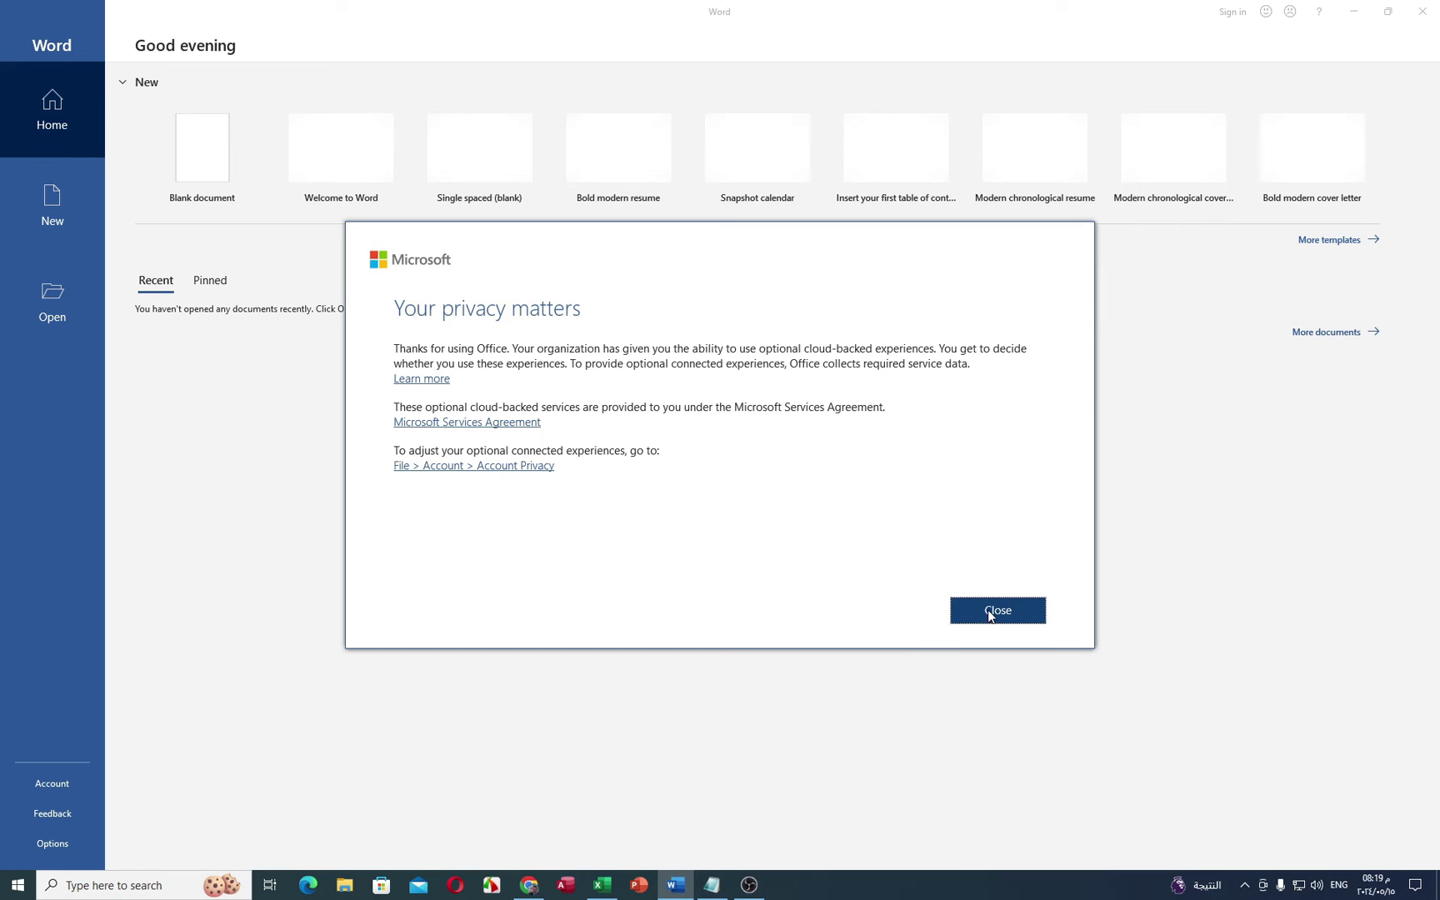
{"action": "left_click", "coordinate": [988, 610]}
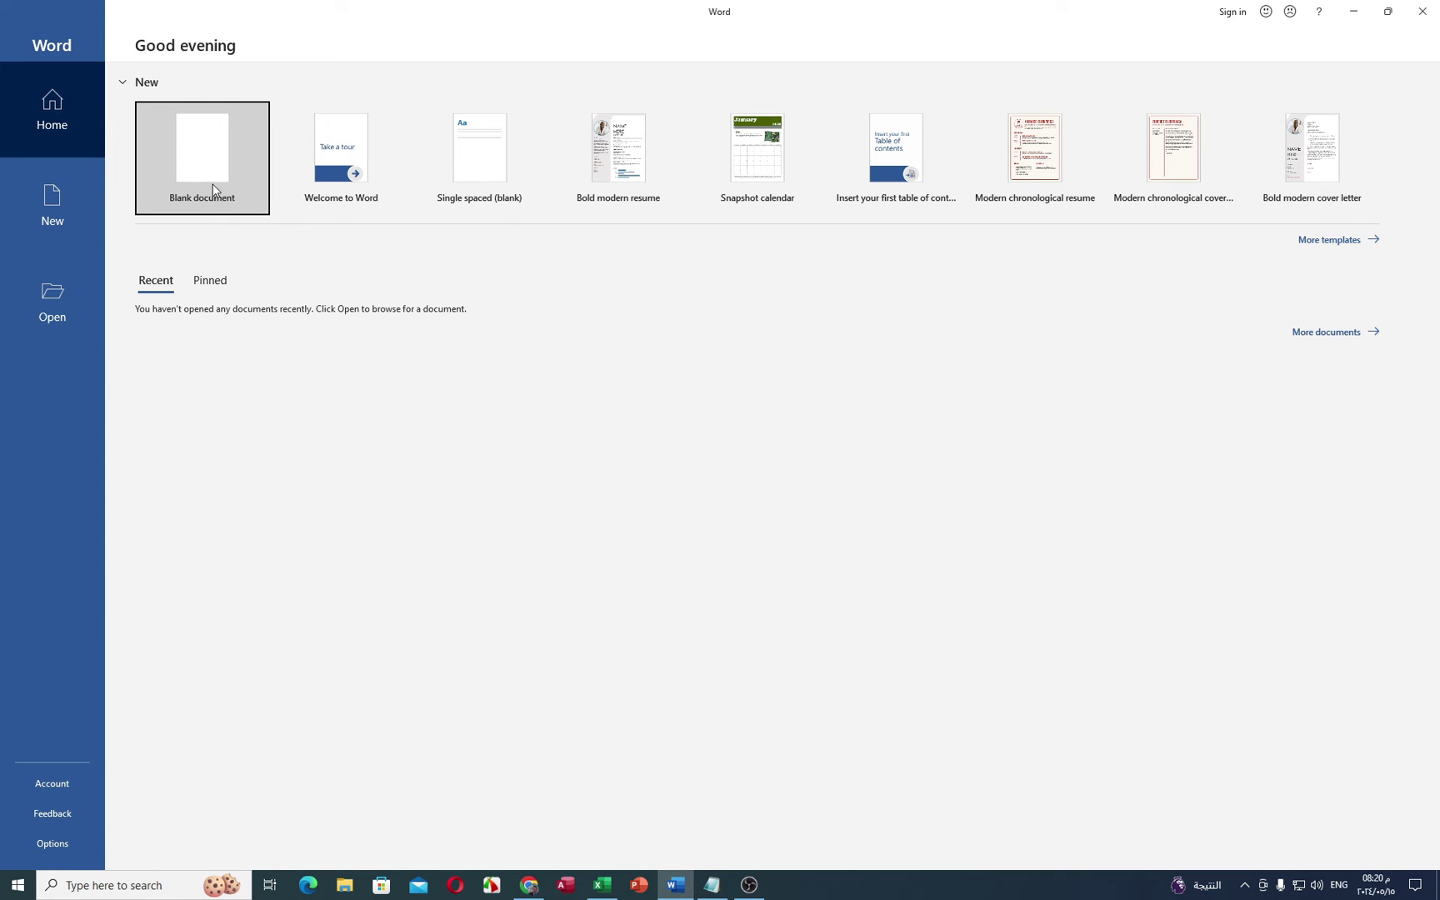
Step: Create a blank document and turn on the Ruler from the View tab
{"action": "left_click", "coordinate": [214, 188]}
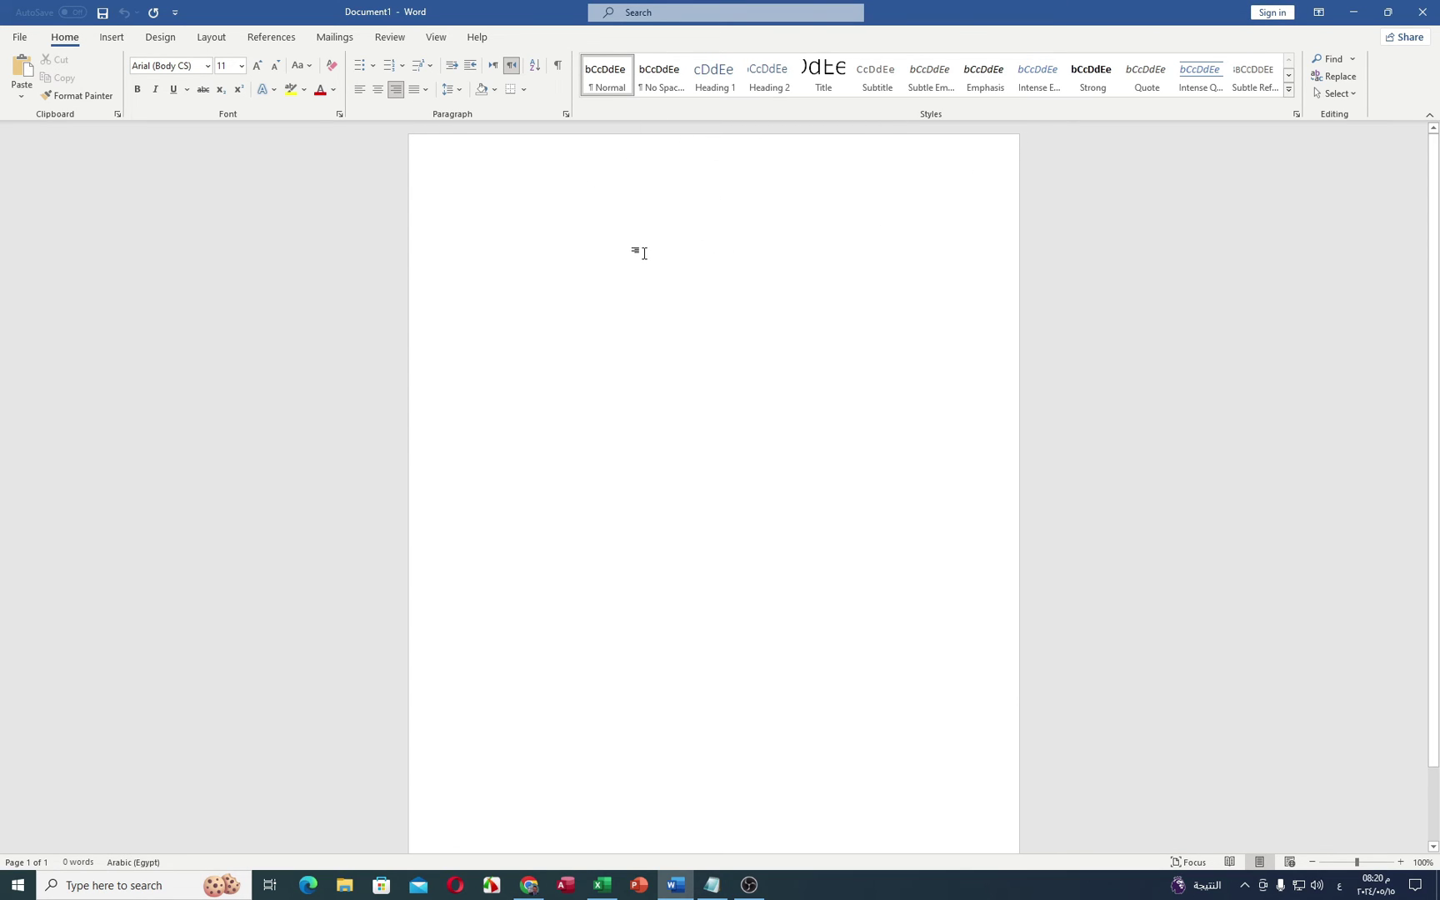
{"action": "left_click", "coordinate": [444, 43]}
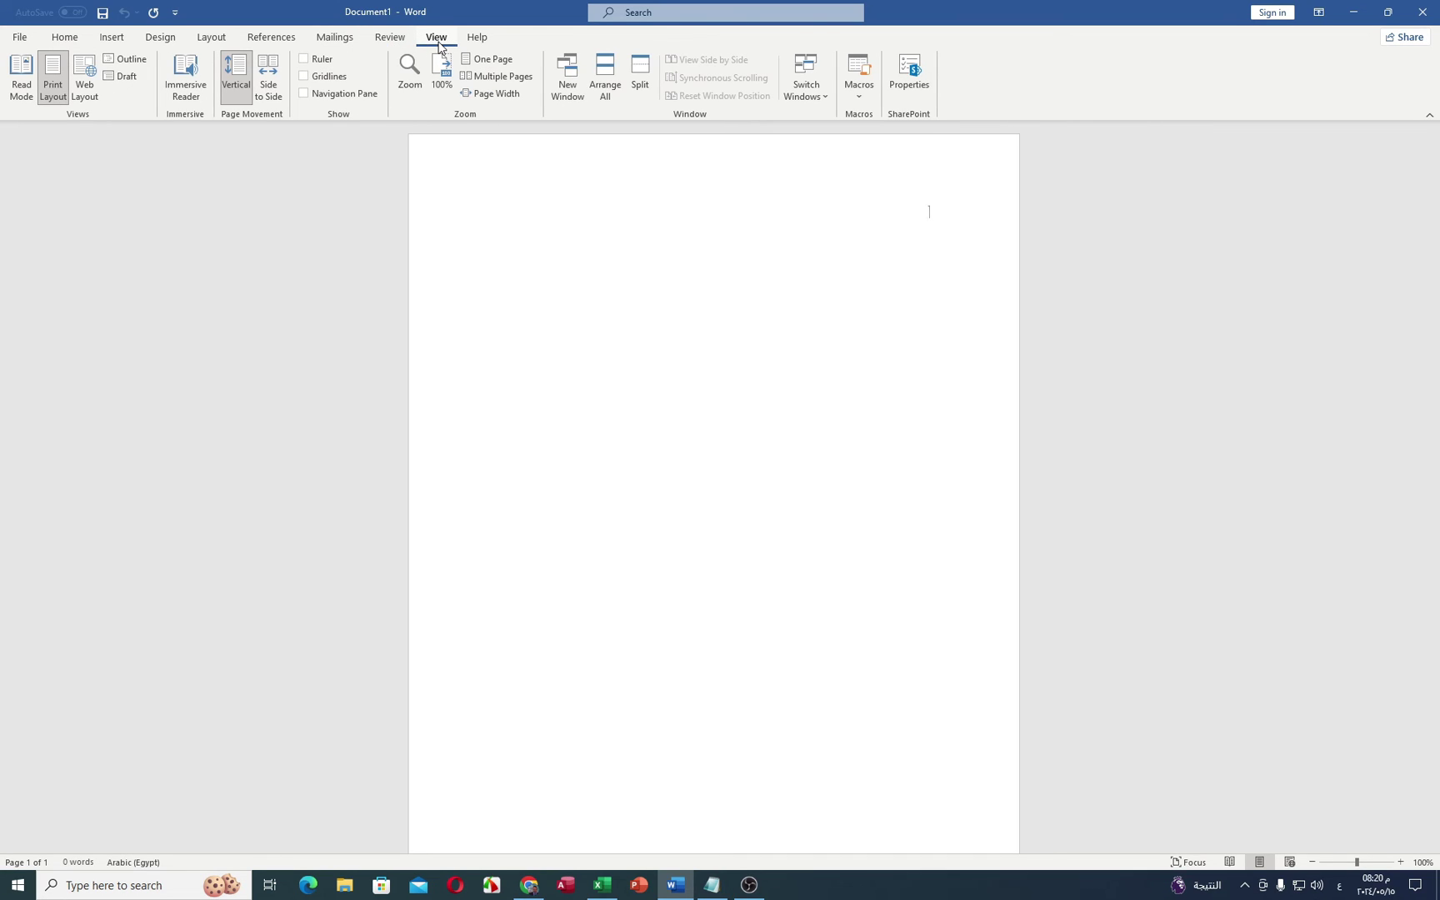
{"action": "left_click", "coordinate": [305, 59]}
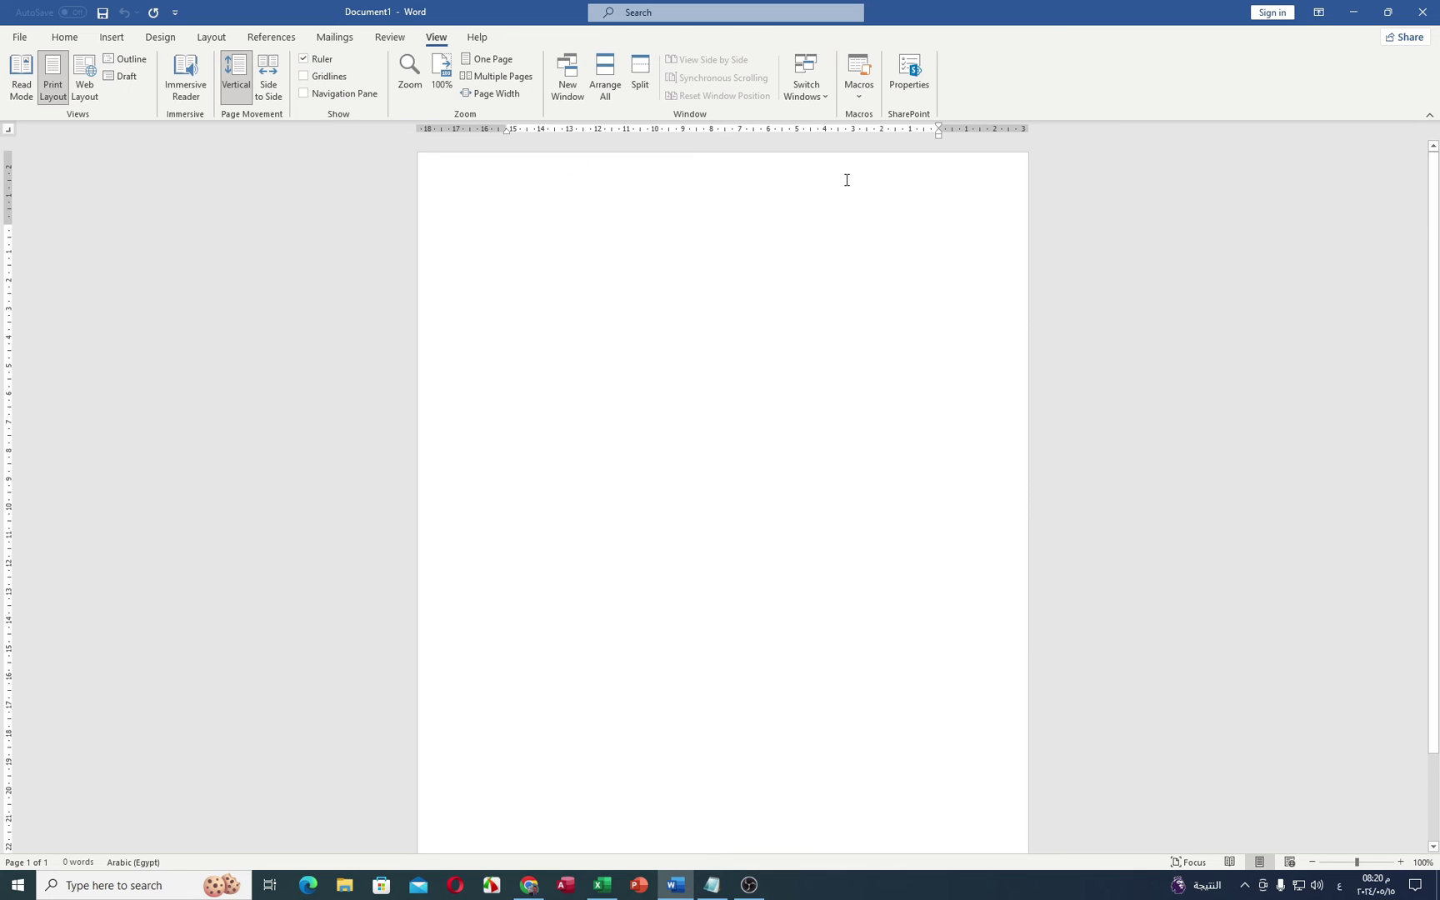